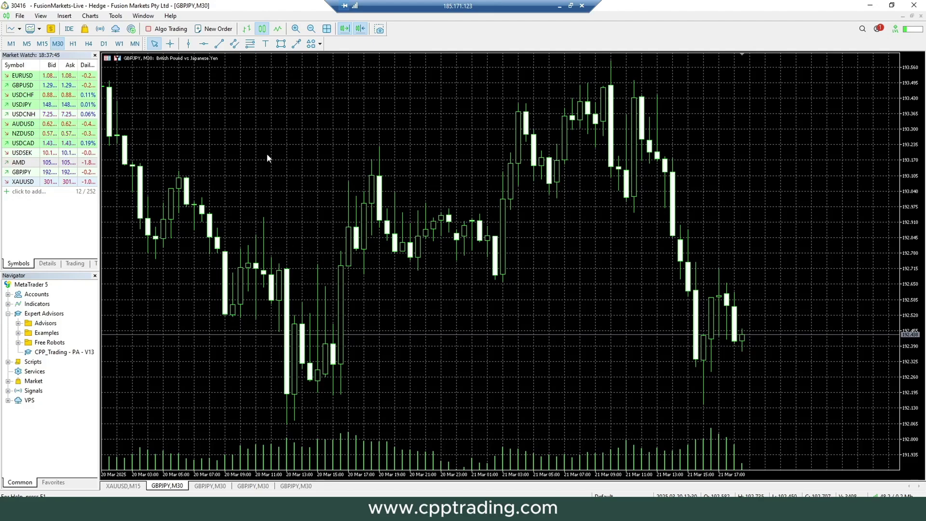
Compare the black, grey and white GBPJPY chart tabs.
key("ctrl+Tab")
key("ctrl+Tab")
key("ctrl+shift+Tab")
key("ctrl+shift+Tab")
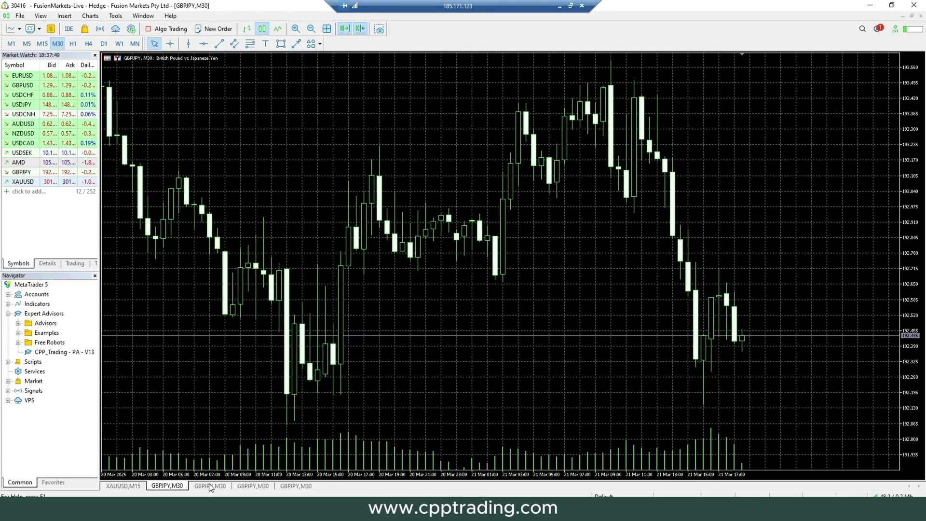
left_click(209, 484)
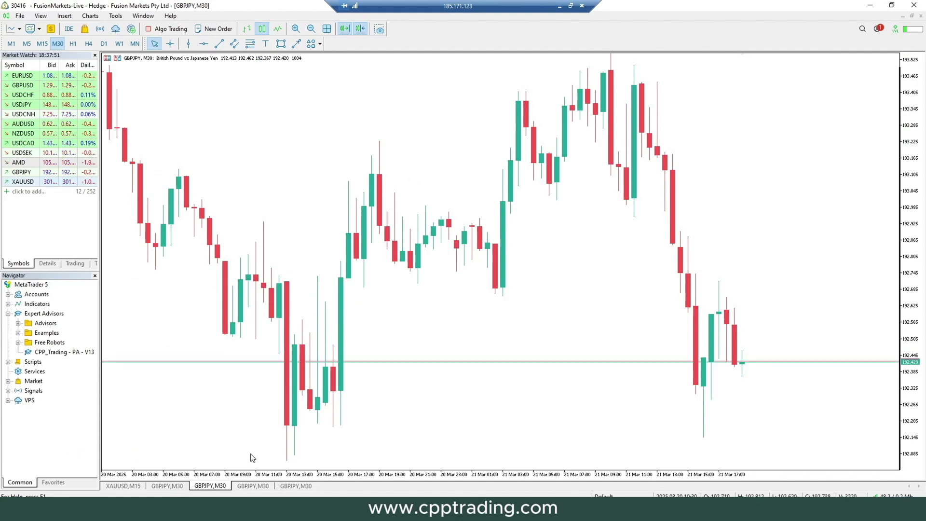
left_click(254, 485)
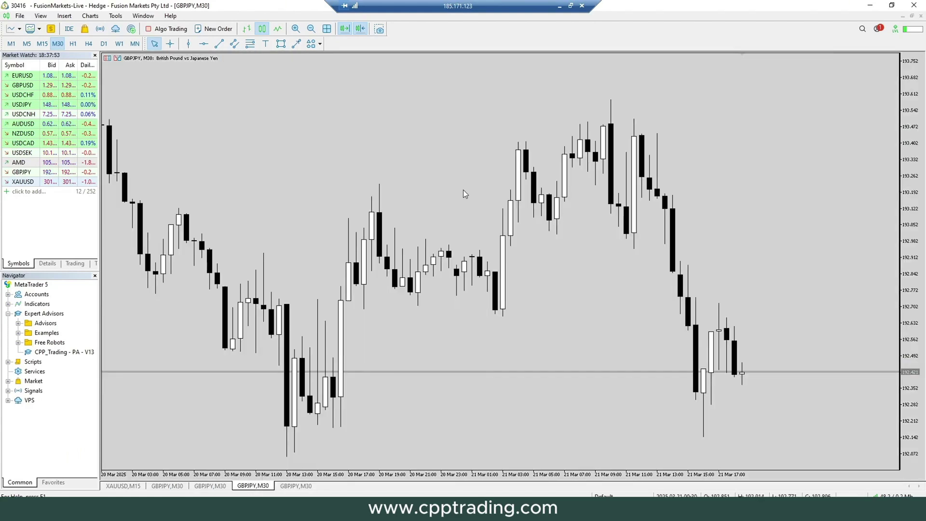
left_click(294, 486)
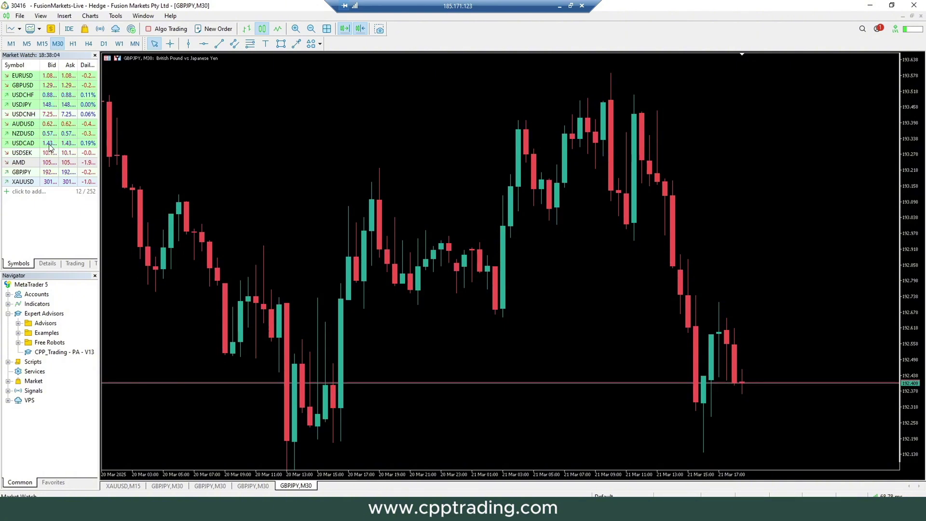
mouse_move(49, 125)
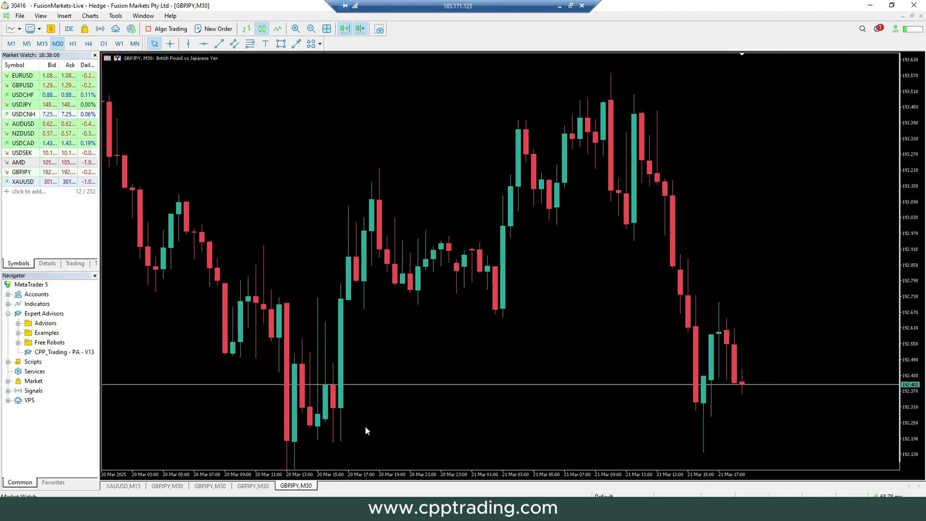
left_click(258, 487)
left_click(210, 486)
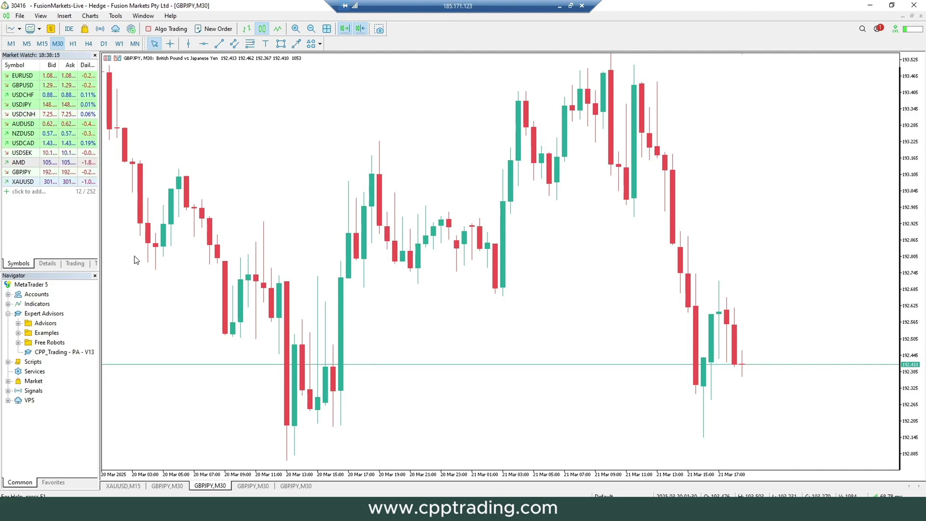
Return to the black GBPJPY chart and open a new NZDUSD chart from Market Watch.
left_click(176, 485)
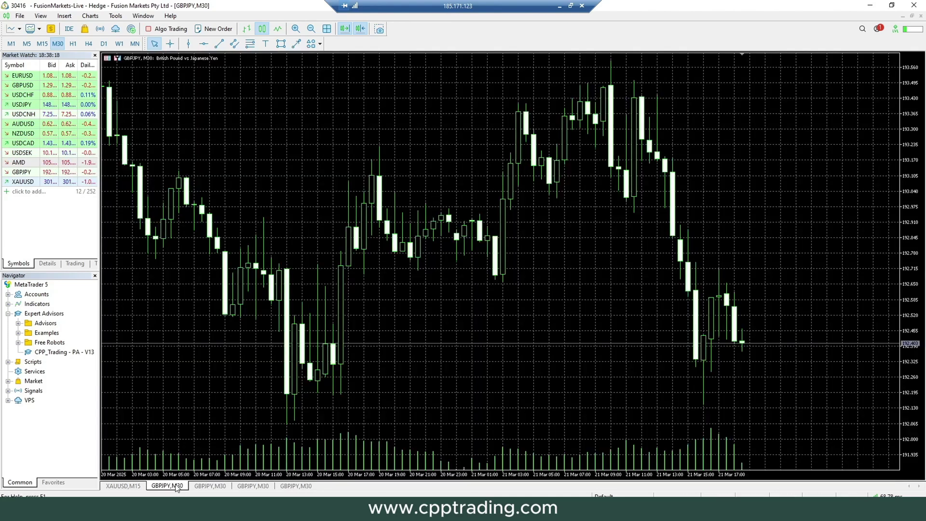
right_click(29, 133)
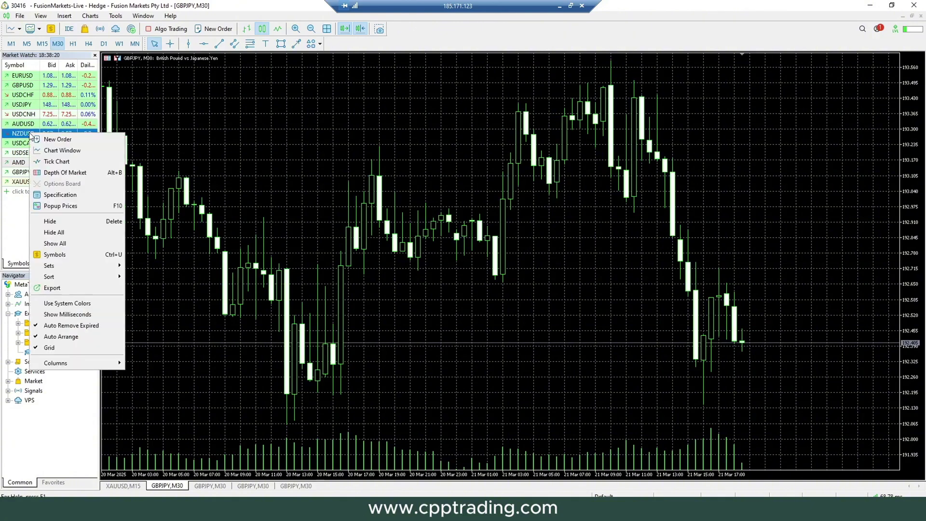
left_click(65, 151)
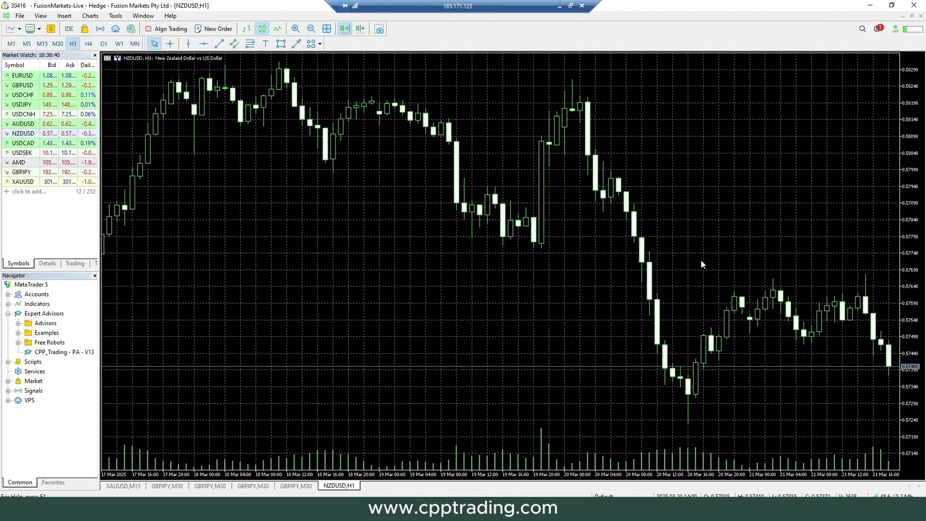
Apply the Yellow on Black colour scheme to the NZDUSD chart.
right_click(475, 192)
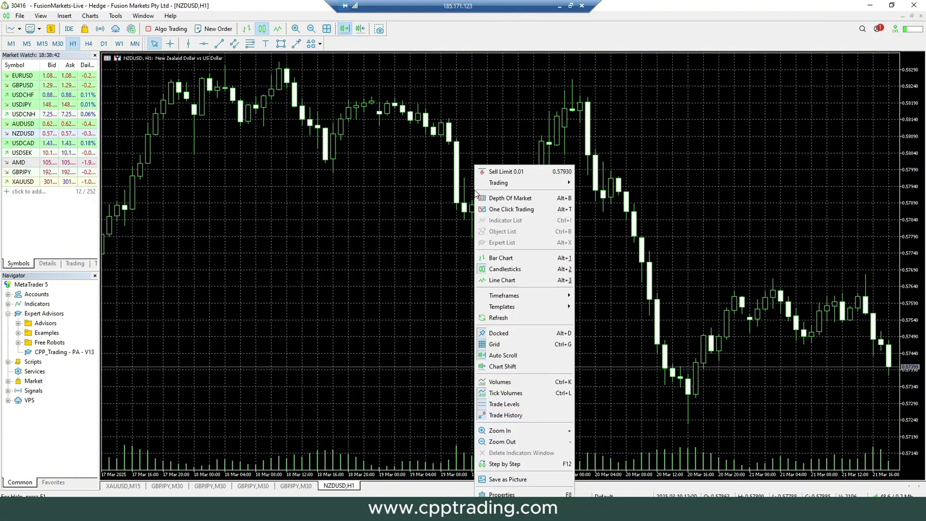
right_click(449, 76)
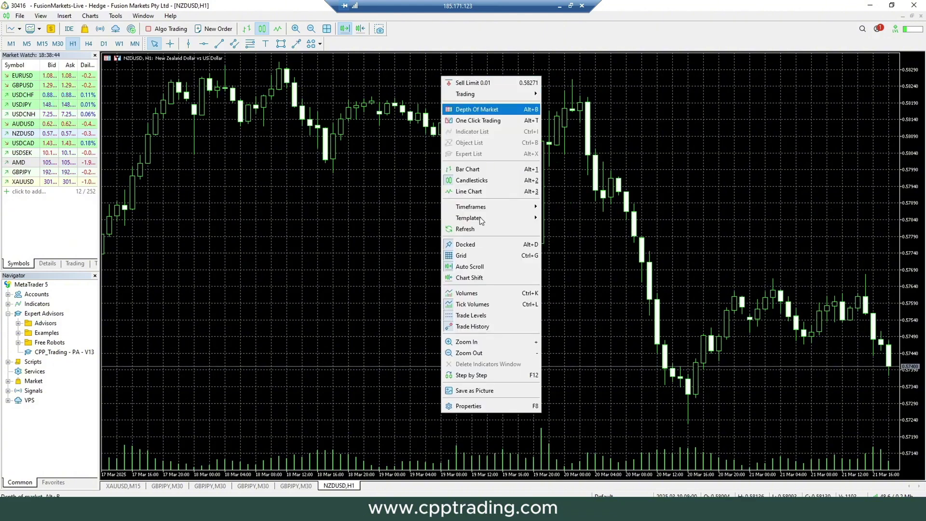
left_click(495, 406)
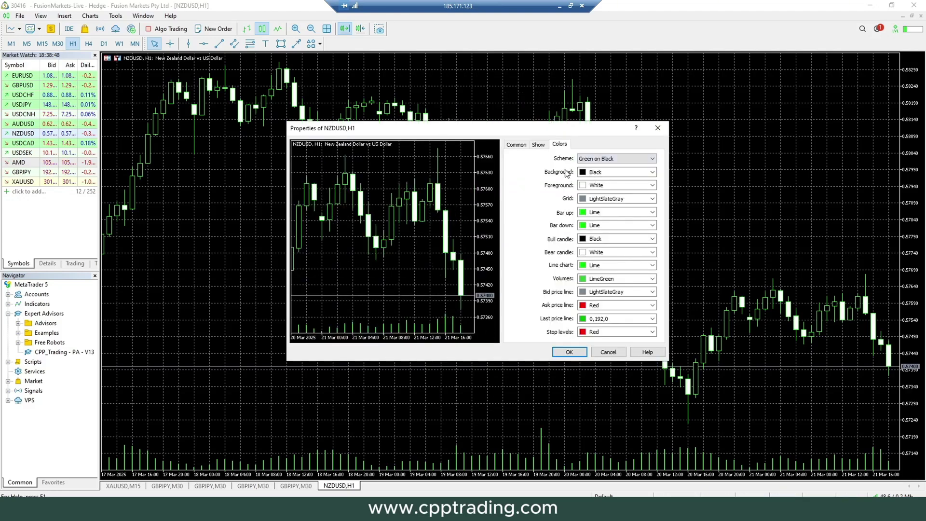
left_click(596, 159)
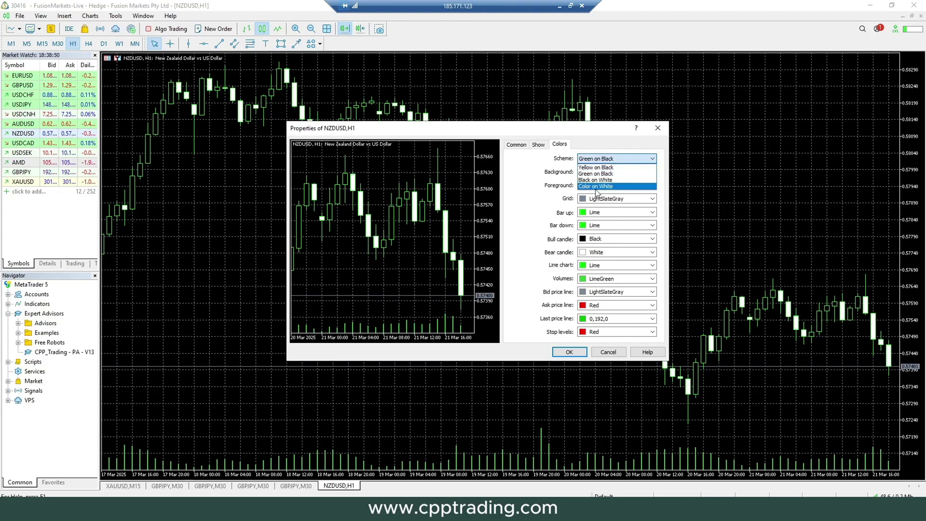
left_click(600, 168)
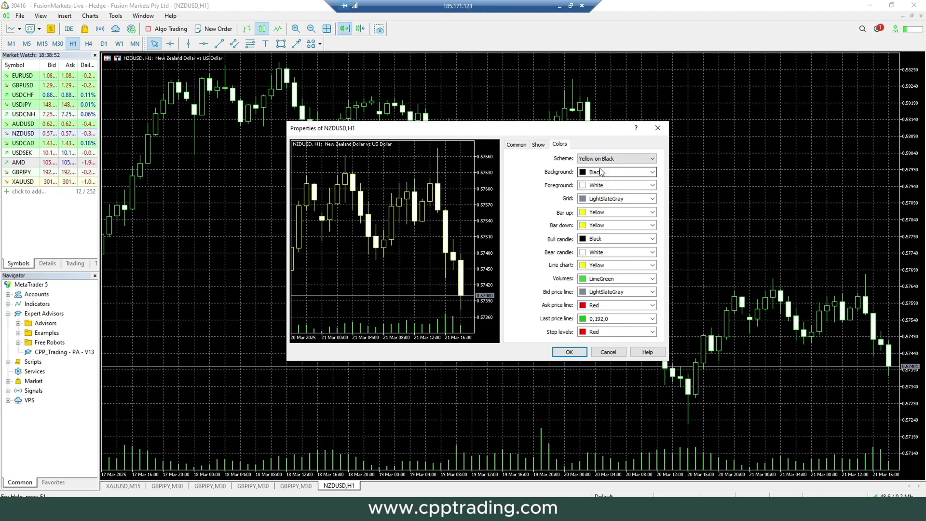
left_click(569, 351)
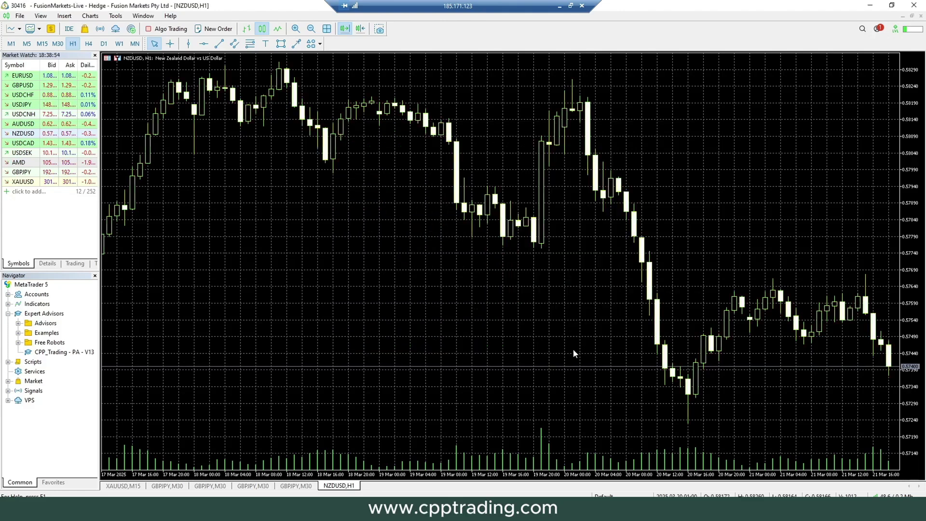
Choose the Black on White scheme in the chart properties.
right_click(351, 100)
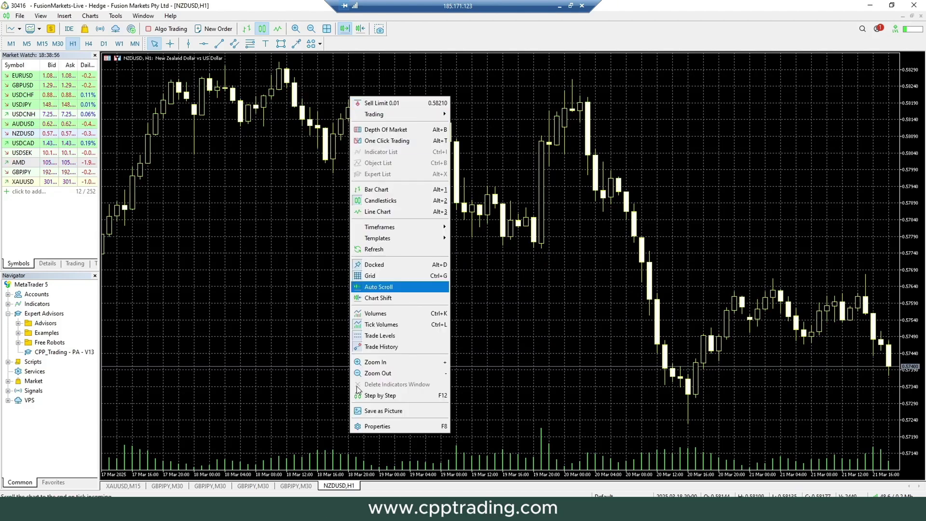
left_click(400, 426)
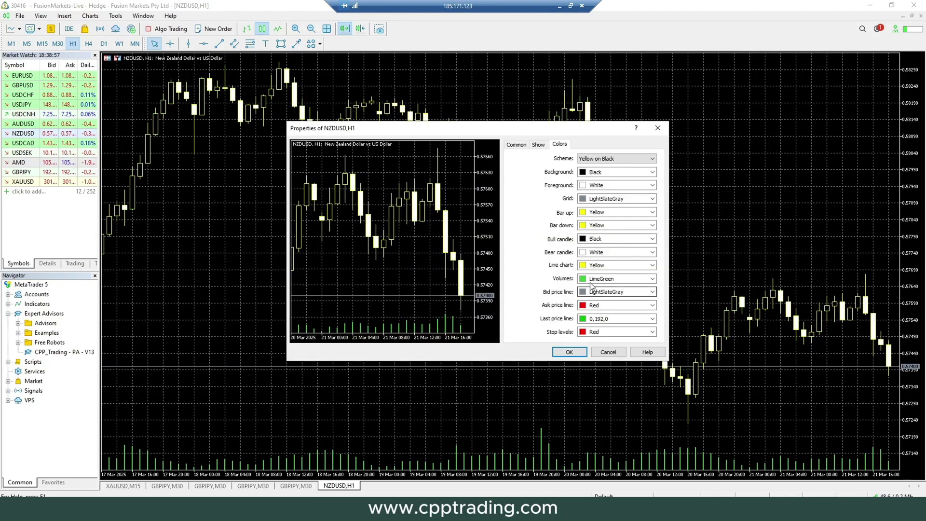
left_click(600, 162)
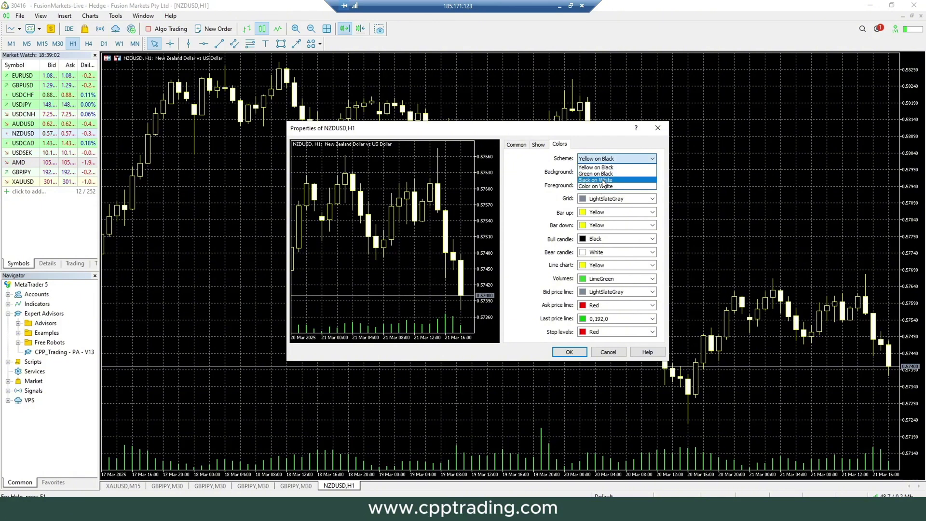
left_click(603, 180)
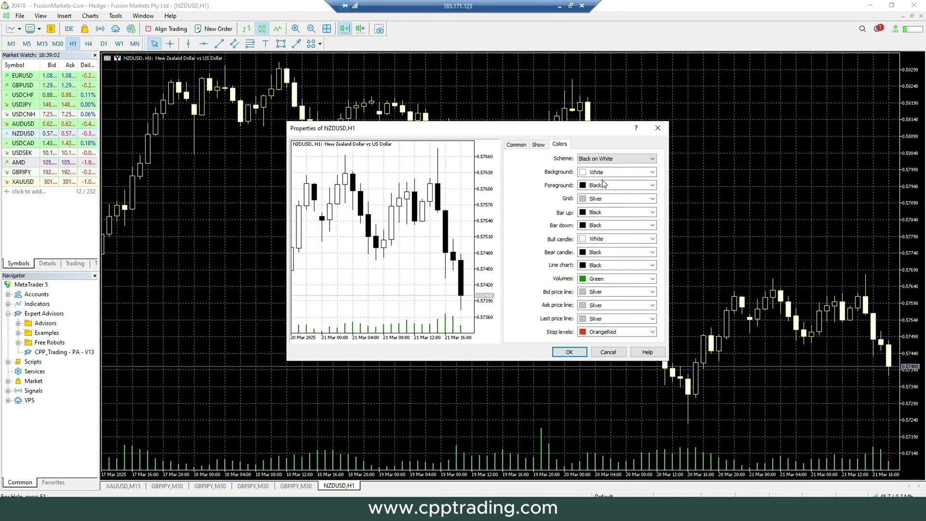
Confirm Black on White, then turn off grid and tick volumes and turn on the ask price line.
left_click(569, 352)
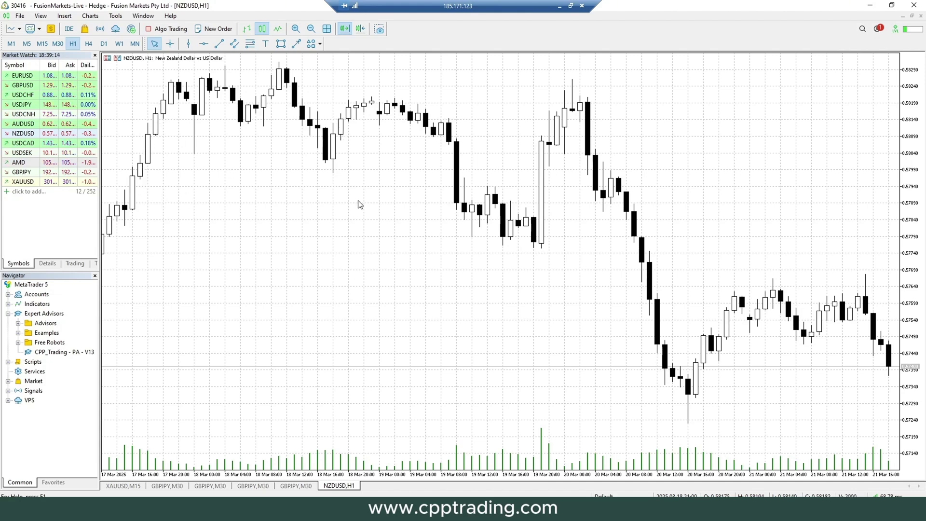
right_click(311, 70)
left_click(339, 402)
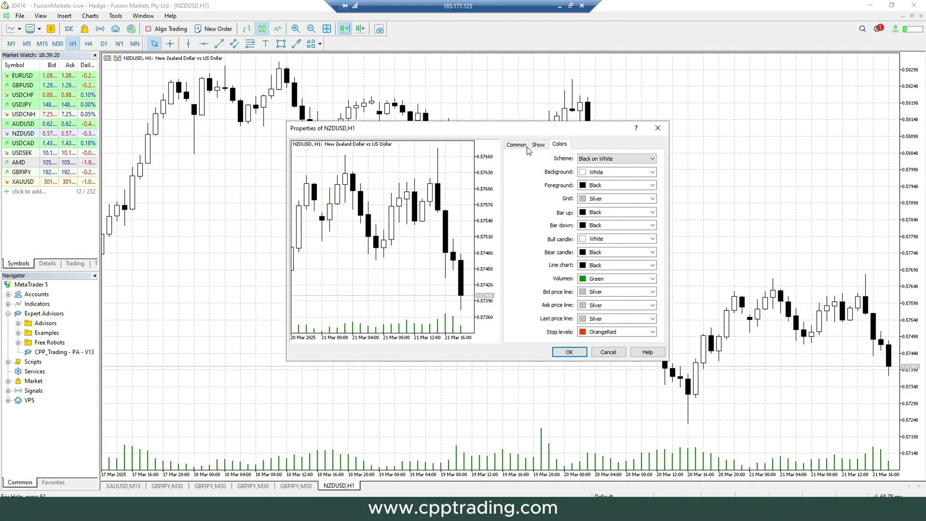
left_click(538, 145)
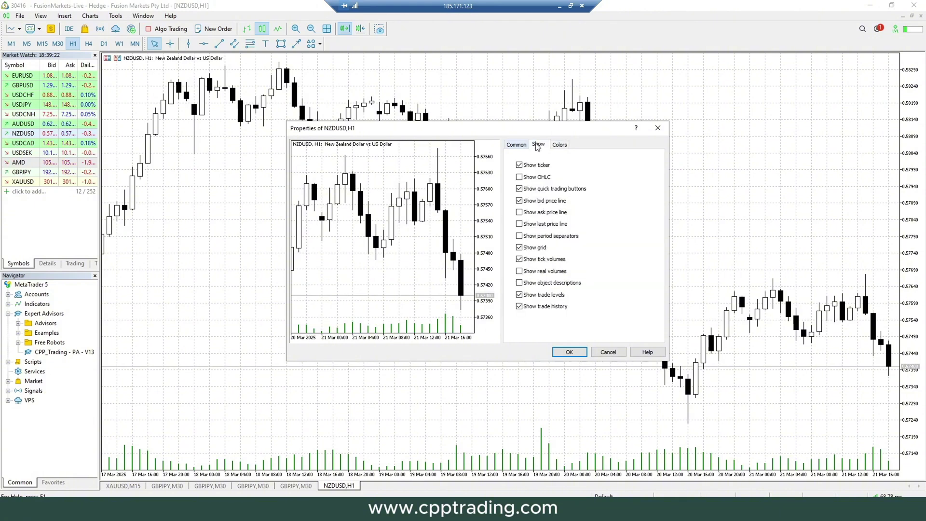
left_click(520, 248)
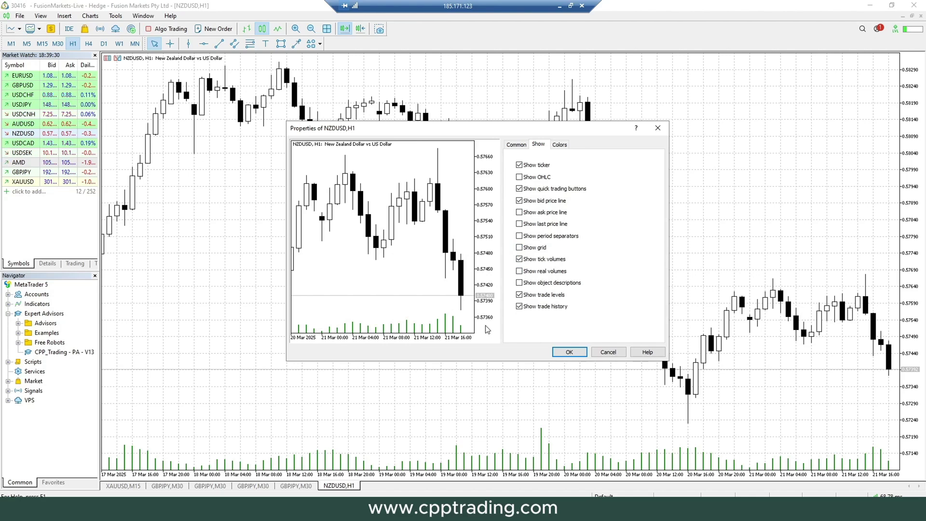
left_click(519, 261)
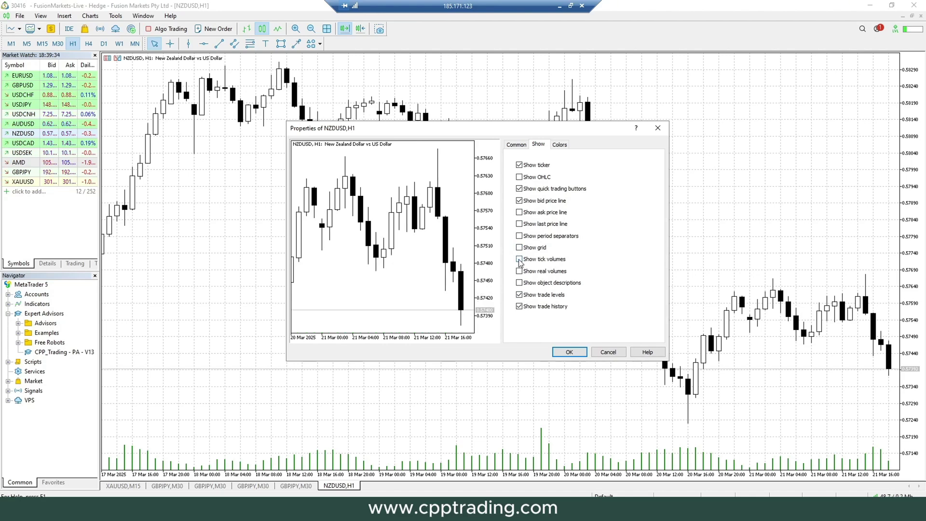
left_click(519, 213)
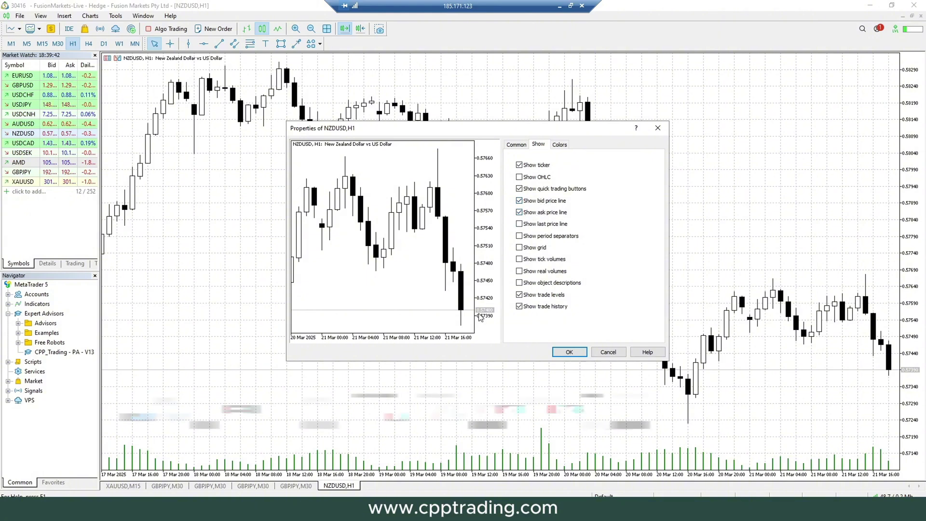
left_click(565, 352)
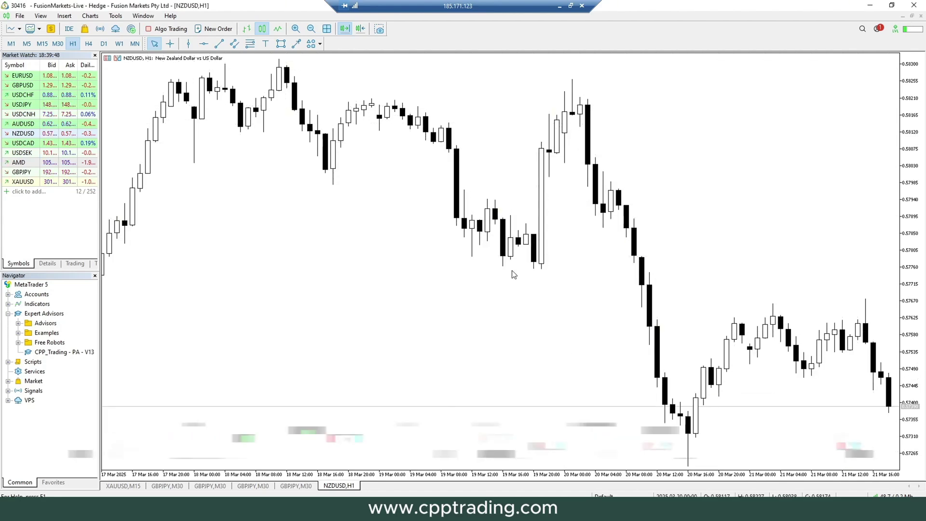
Try turquoise, royal blue and dark grey backgrounds, then settle on Silver and apply it.
right_click(359, 80)
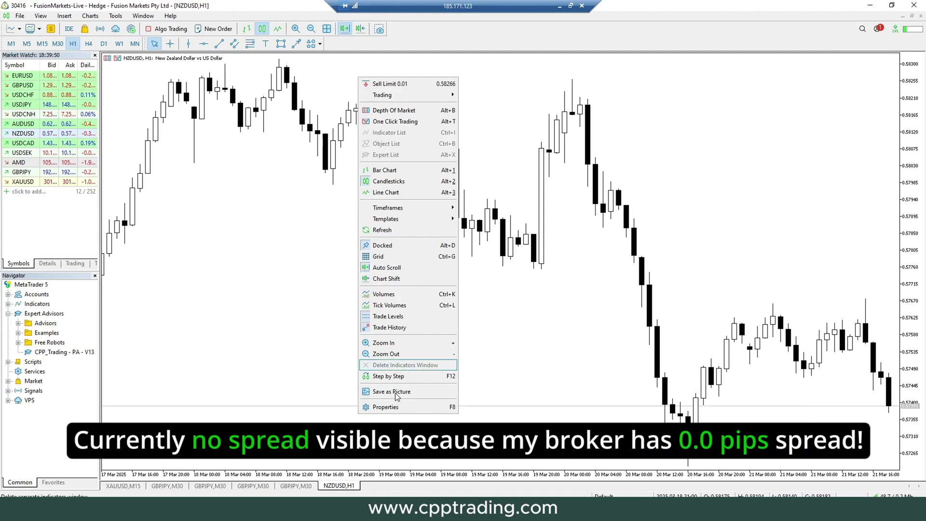
left_click(402, 407)
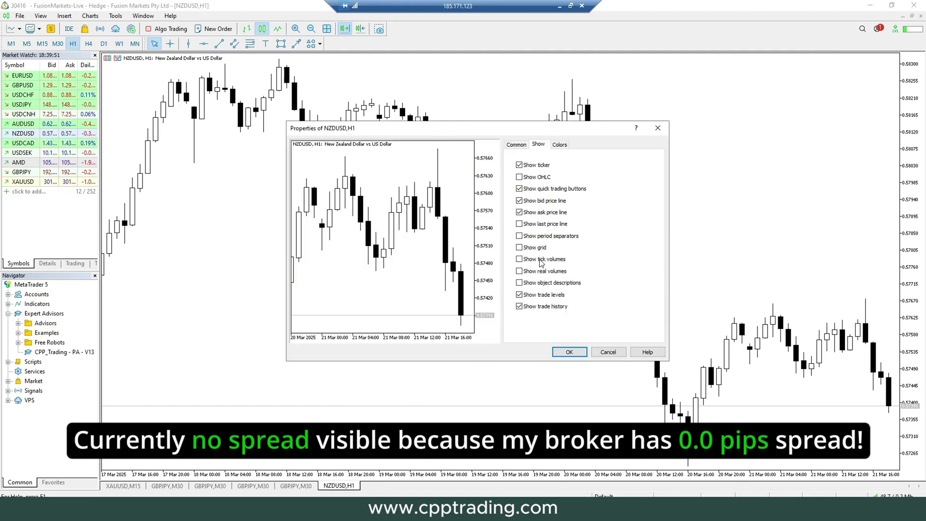
left_click(559, 144)
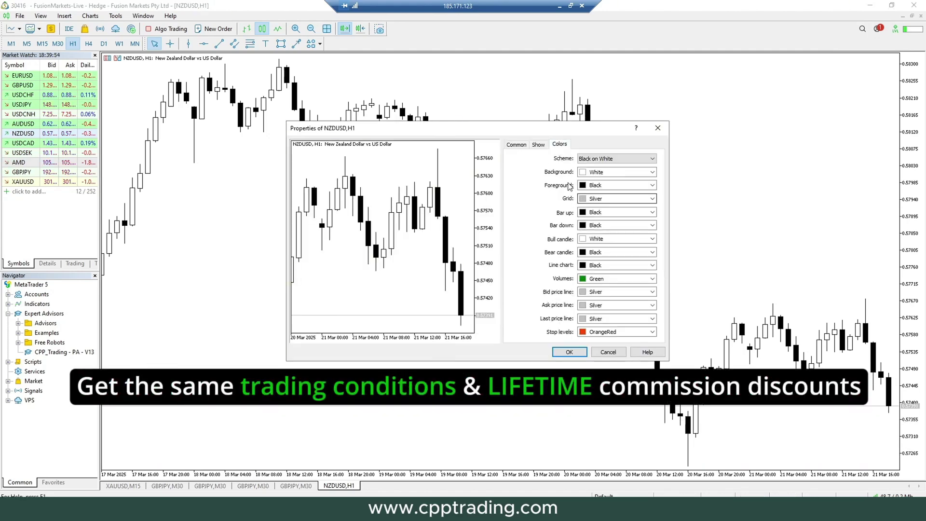
left_click(652, 172)
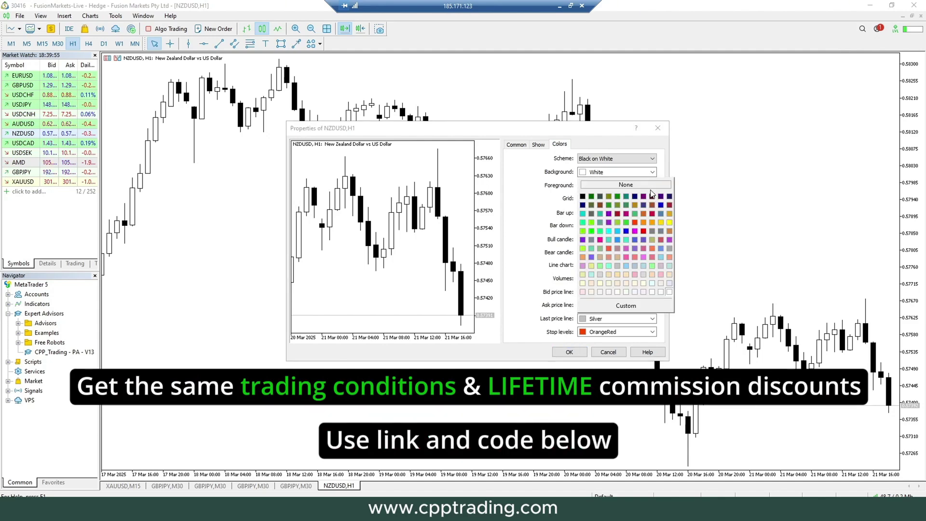
left_click(626, 239)
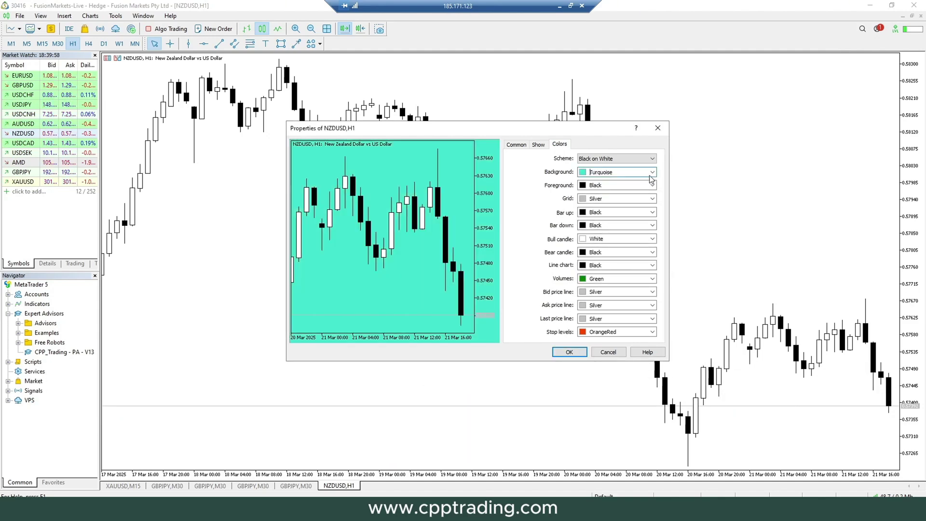
left_click(652, 172)
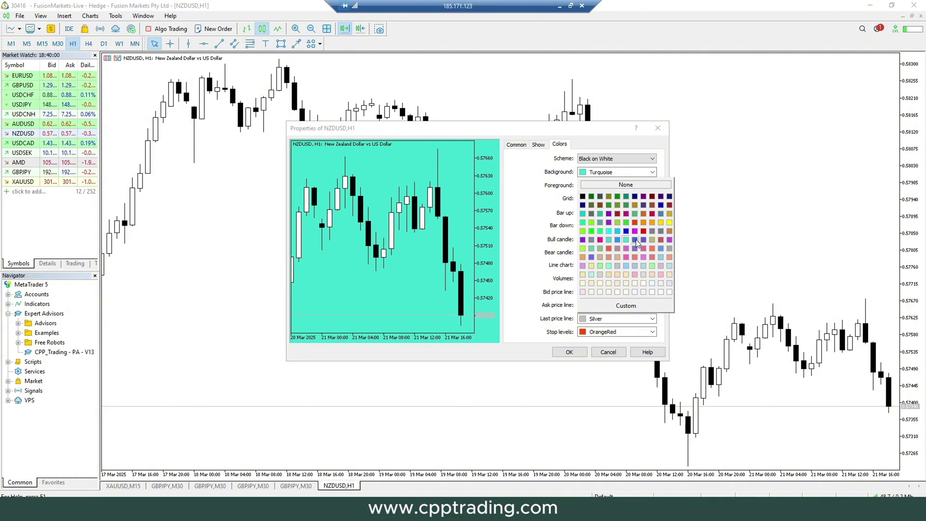
left_click(635, 239)
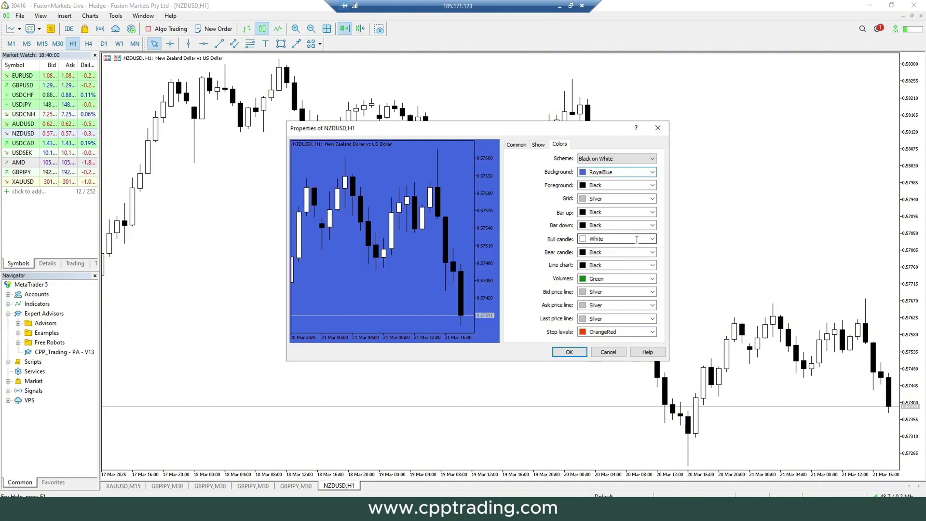
left_click(654, 173)
left_click(668, 248)
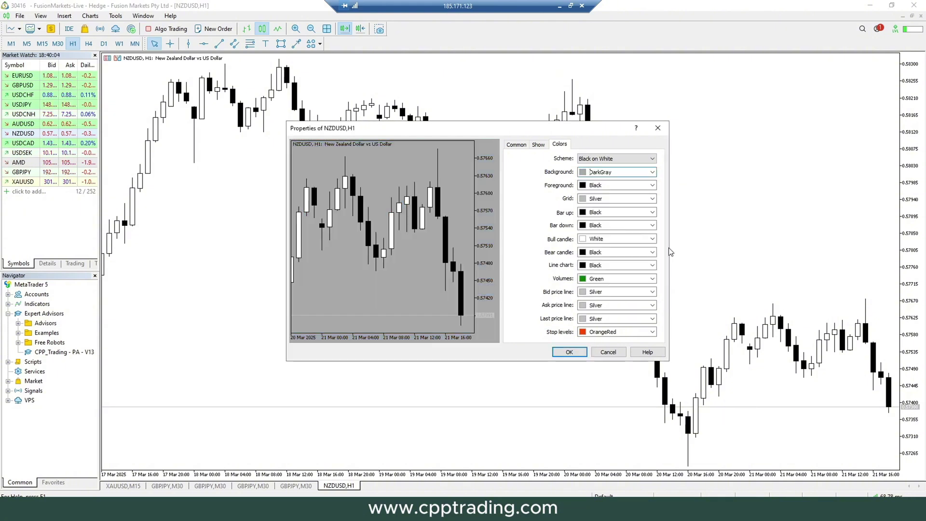
left_click(653, 172)
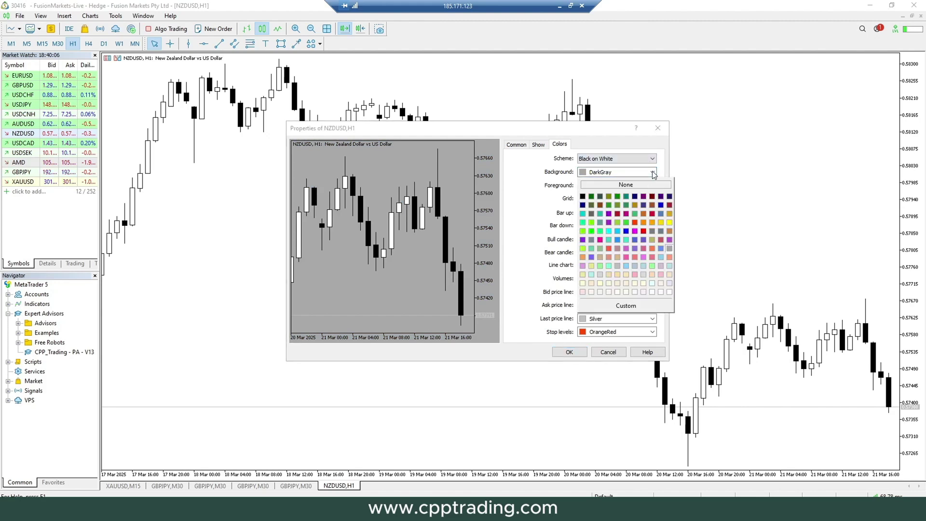
left_click(614, 263)
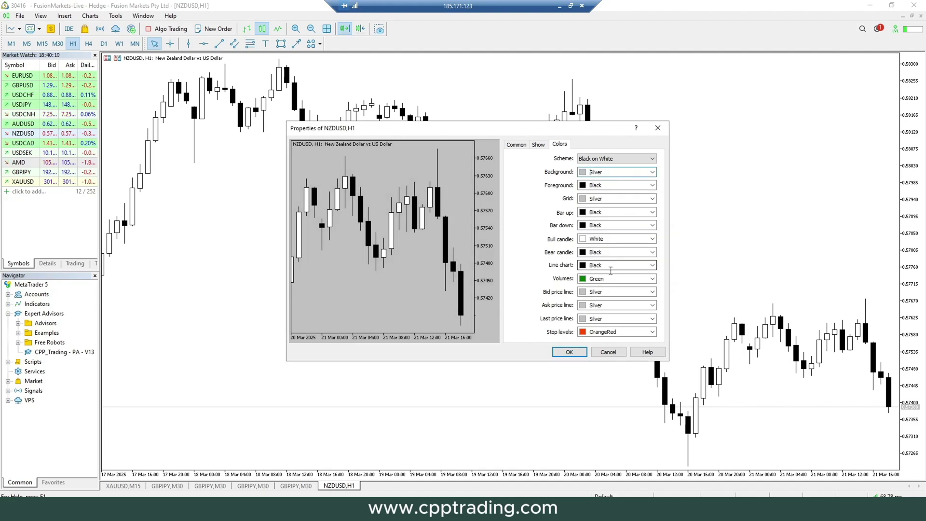
left_click(568, 351)
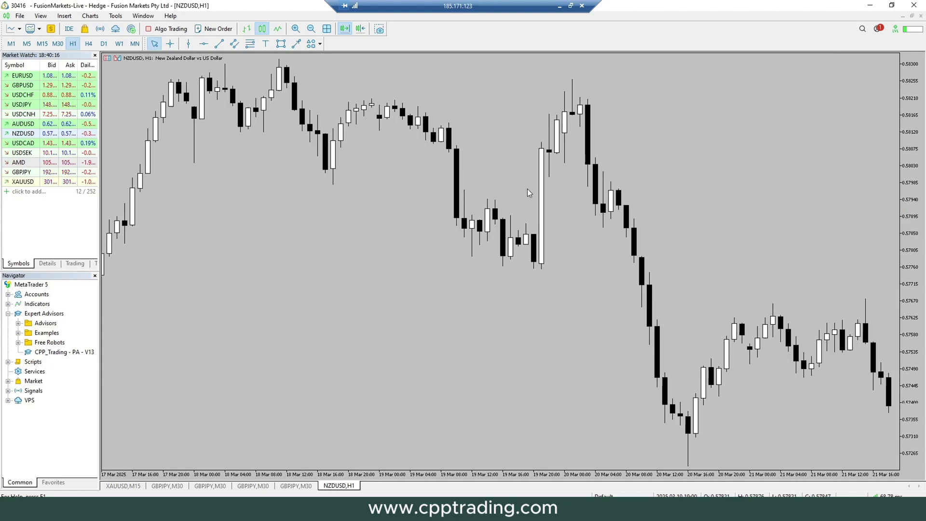
Switch from the silver NZDUSD chart to the black GBPJPY M30 tab and shift the view up.
right_click(382, 107)
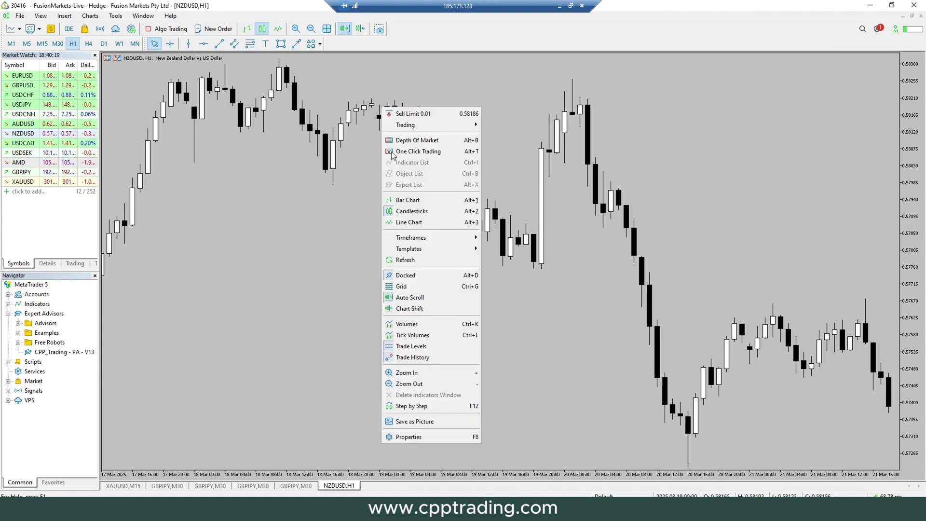
left_click(330, 245)
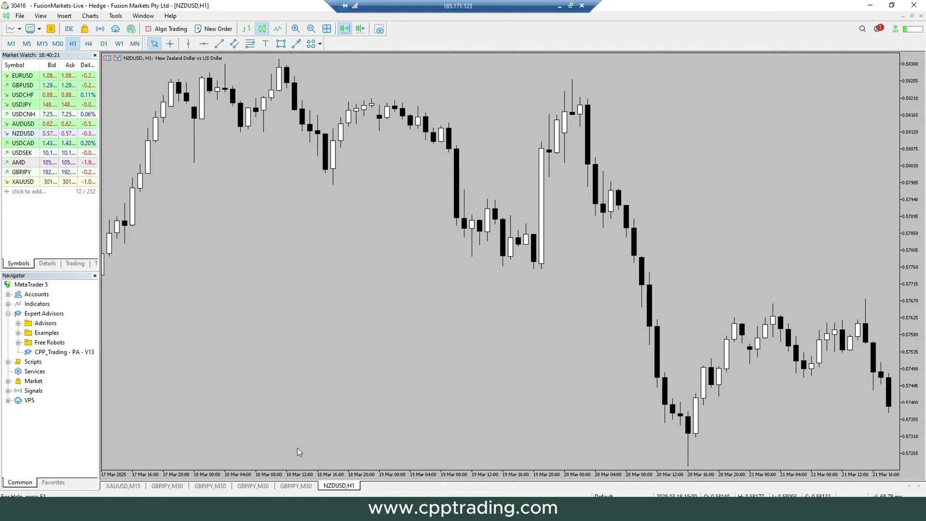
left_click(305, 488)
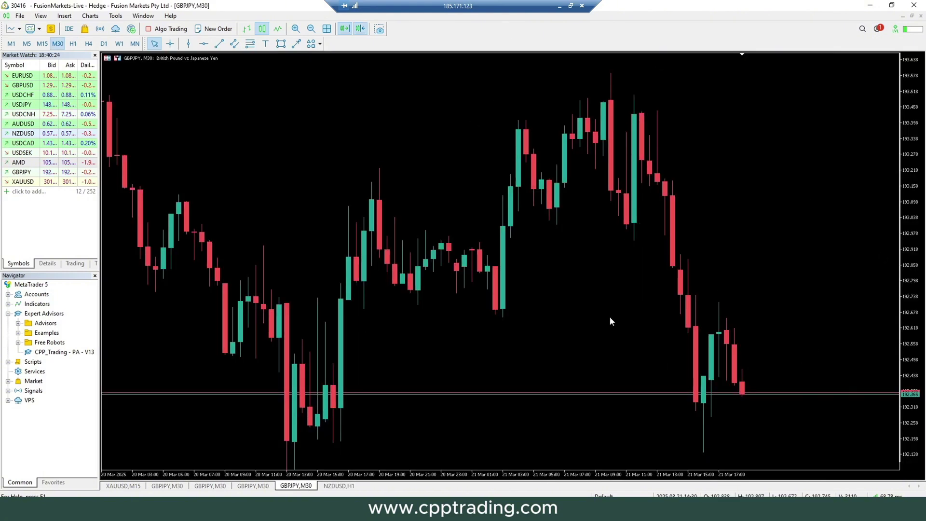
left_click_drag(557, 279, 543, 235)
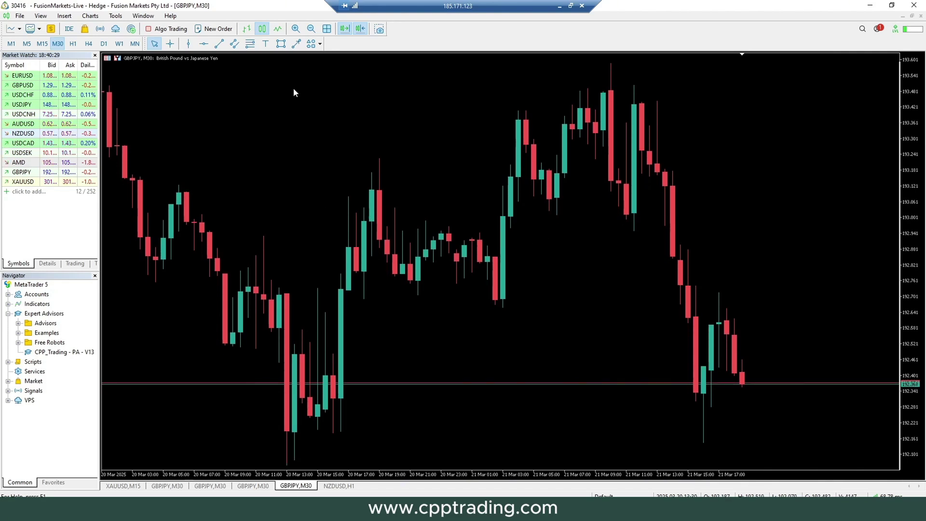
Save the black GBPJPY M30 chart's setup as template CPP_Color_on_black.
left_click(91, 16)
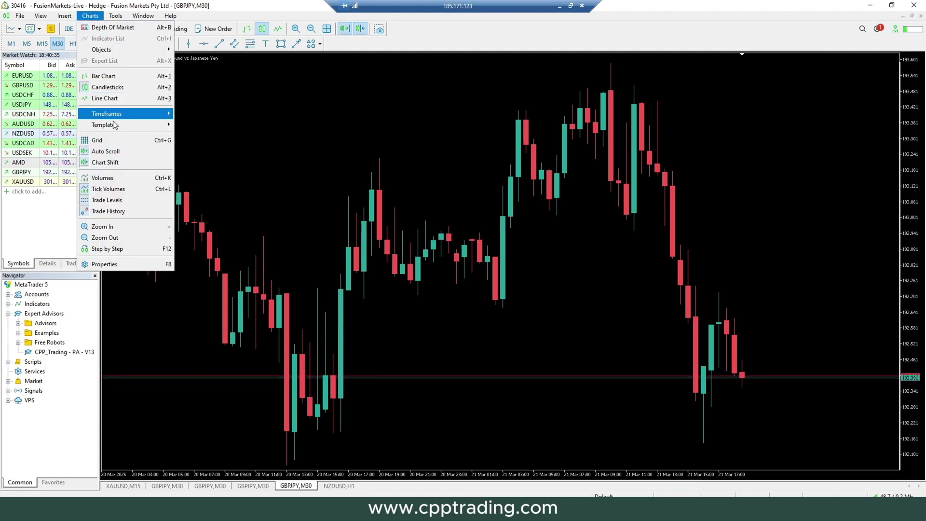
mouse_move(102, 129)
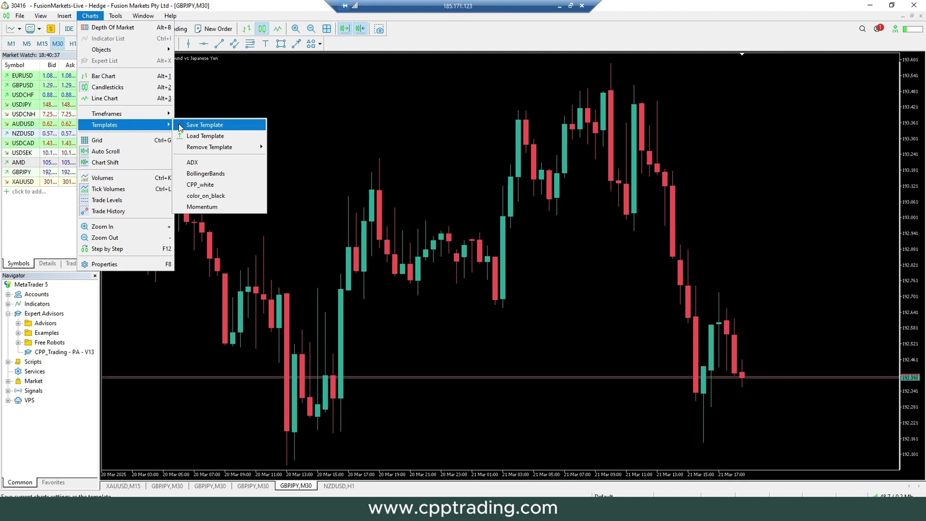
left_click(216, 126)
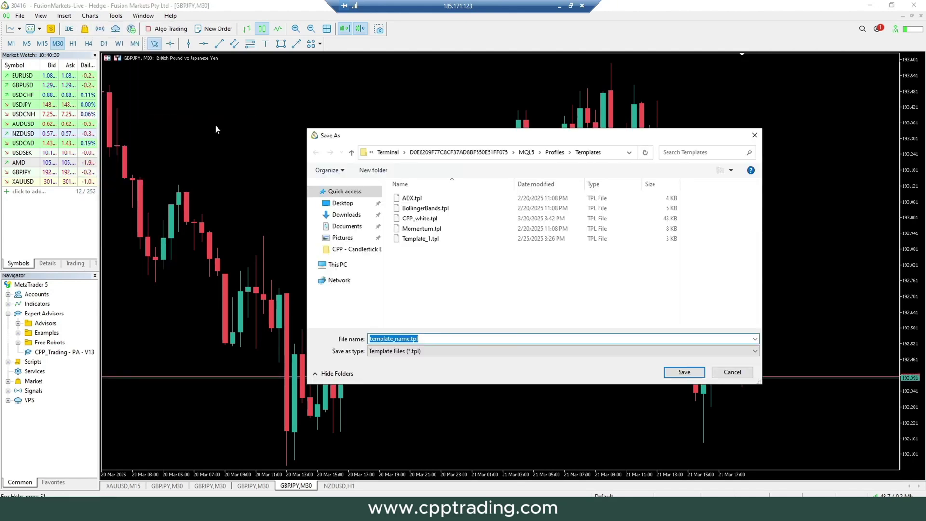
left_click(410, 339)
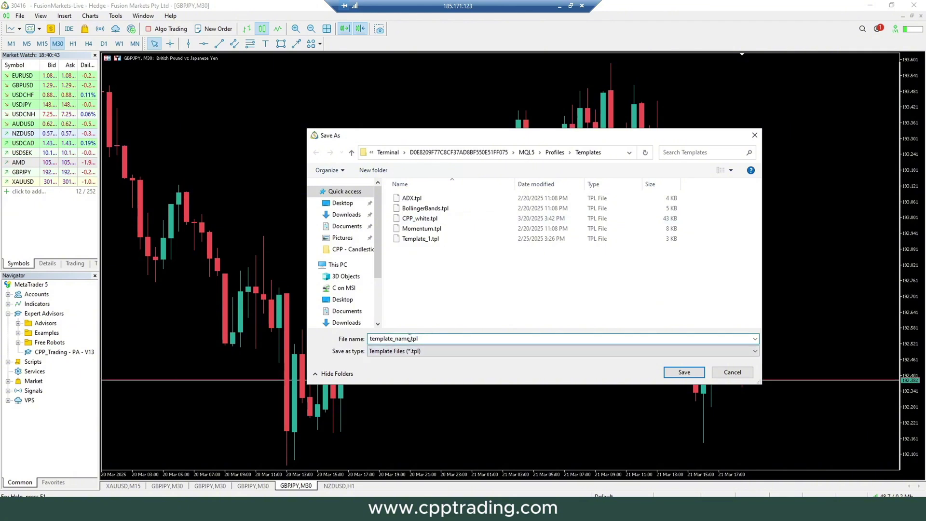
left_click_drag(410, 339, 366, 337)
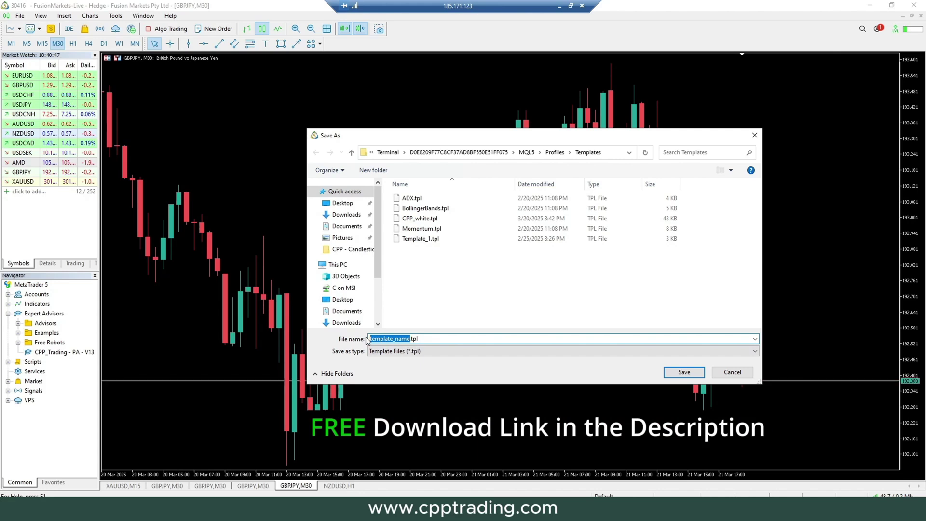
left_click(408, 261)
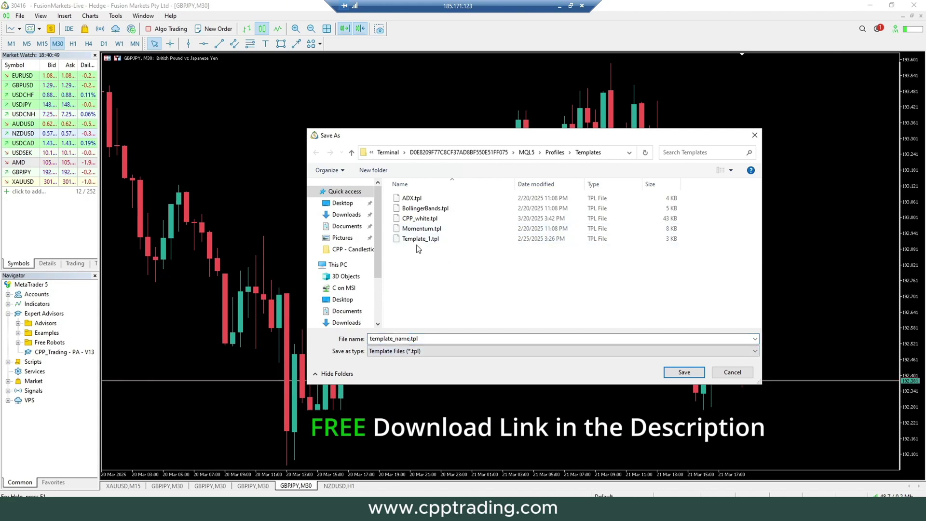
double_click(400, 341)
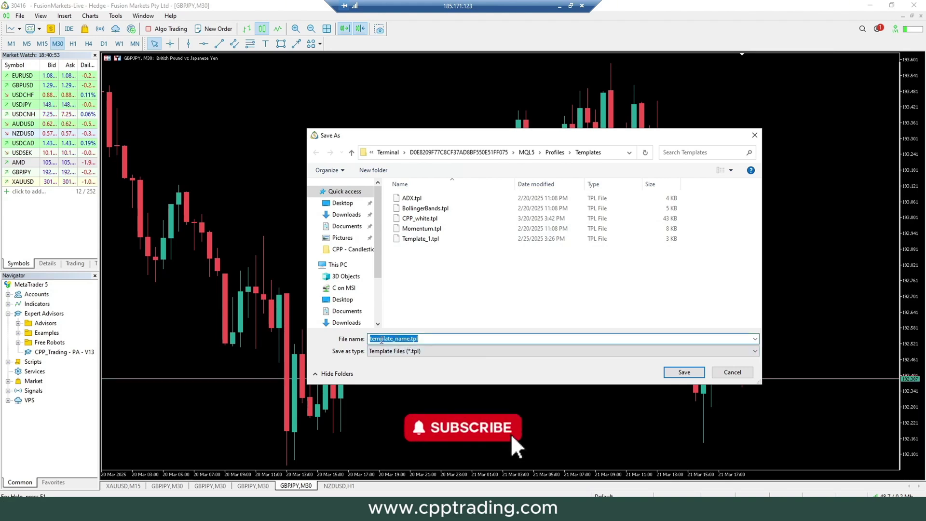
left_click(411, 339)
key("BackSpace")
key("BackSpace")
key("BackSpace")
key("BackSpace")
key("BackSpace")
key("BackSpace")
key("BackSpace")
key("BackSpace")
key("BackSpace")
key("BackSpace")
key("BackSpace")
key("BackSpace")
key("BackSpace")
type("CPP_")
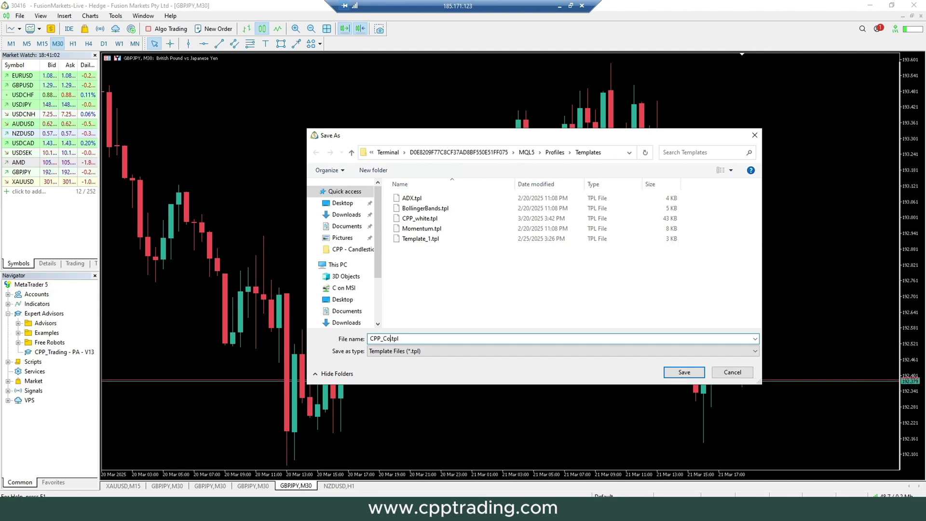
type("Color_on_black")
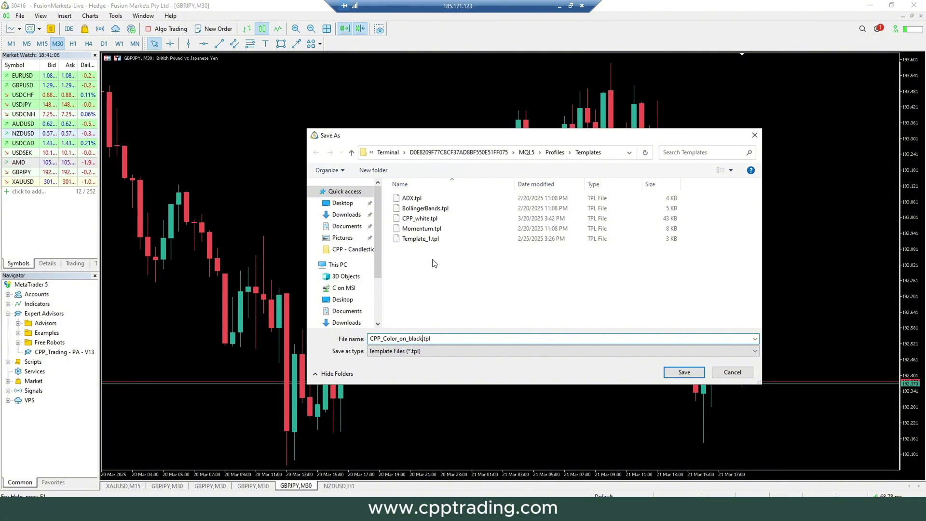
left_click(683, 372)
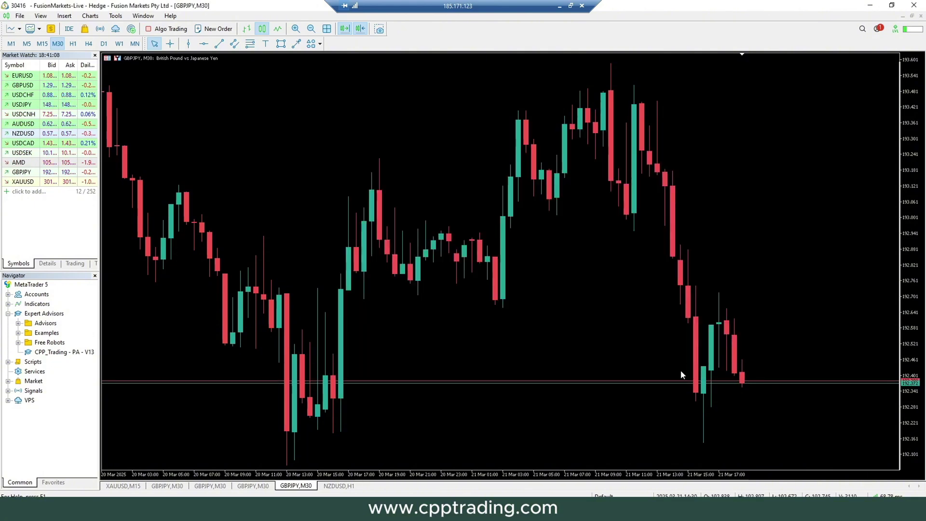
Load the CPP_Color_on_black template onto the NZDUSD H1 chart.
left_click(340, 487)
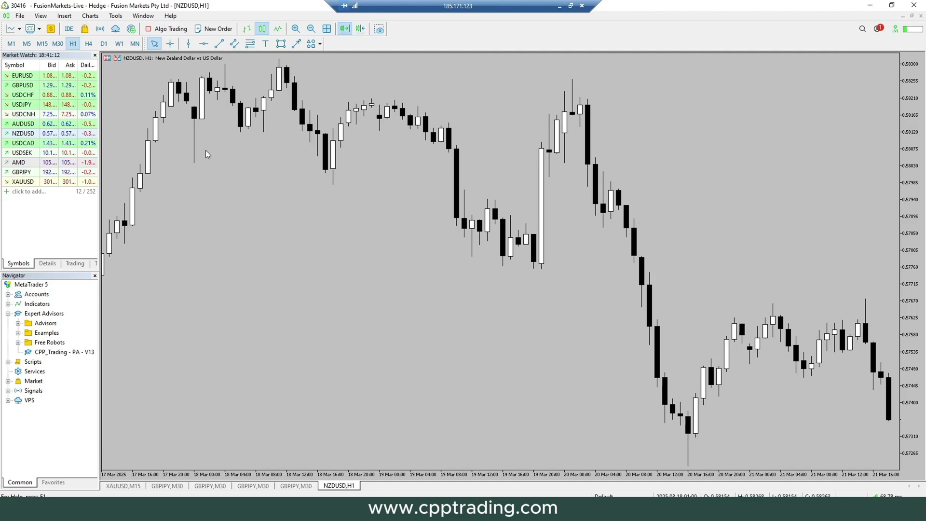
left_click(90, 16)
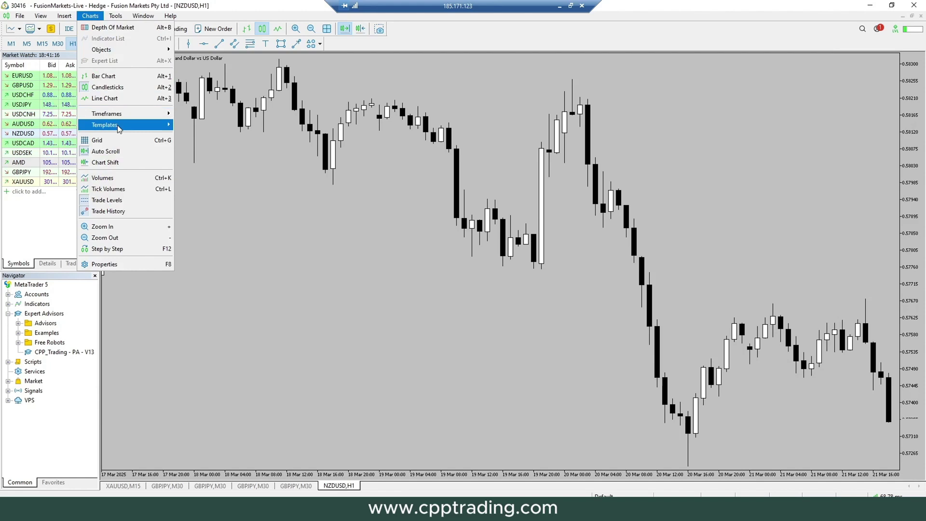
mouse_move(123, 125)
left_click(205, 136)
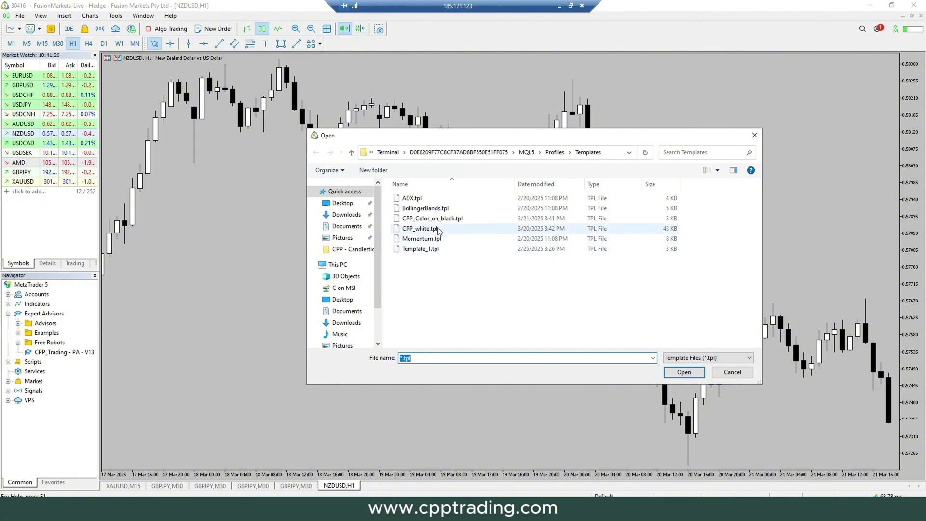
left_click(421, 219)
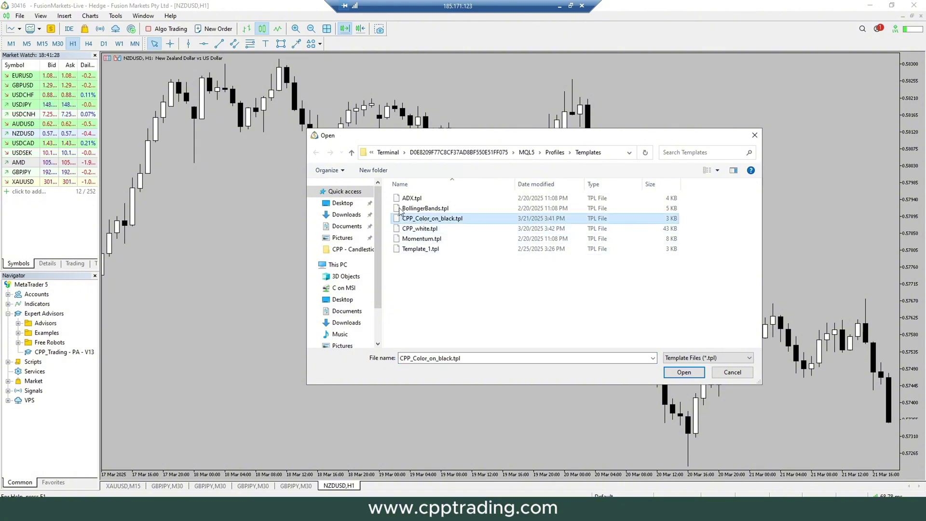
left_click(680, 371)
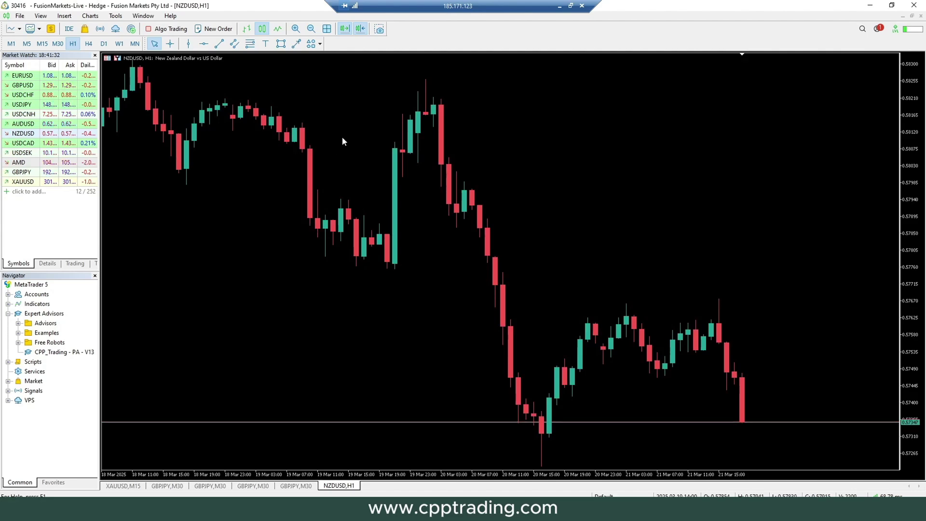
Open a new USDCHF chart and glance at its colour properties.
right_click(26, 95)
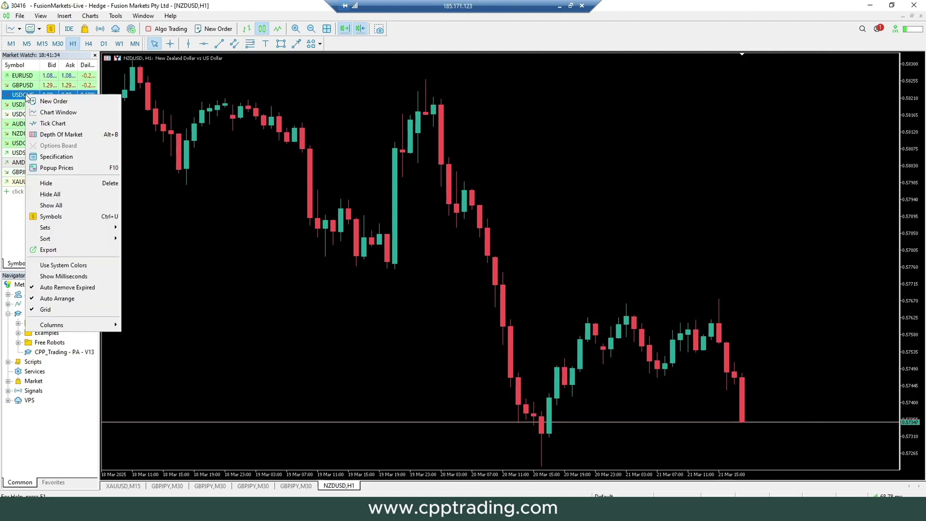
left_click(55, 112)
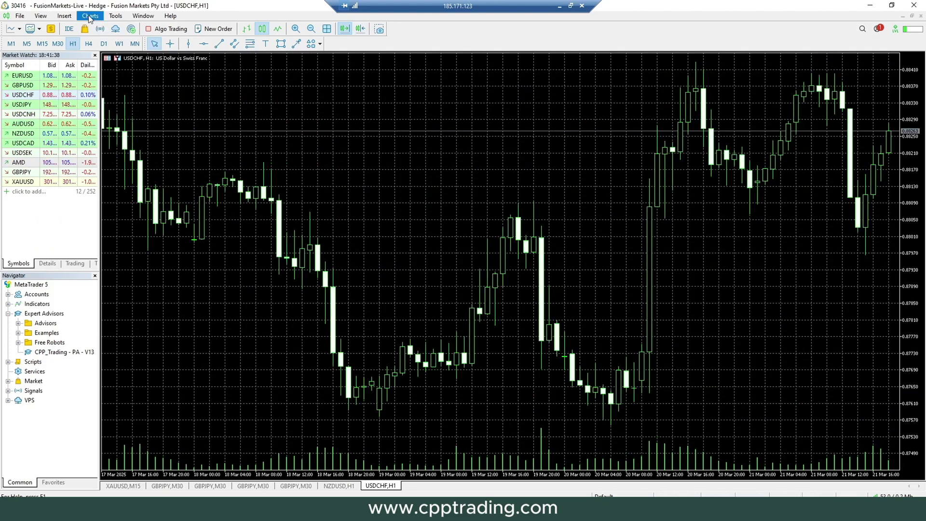
right_click(269, 127)
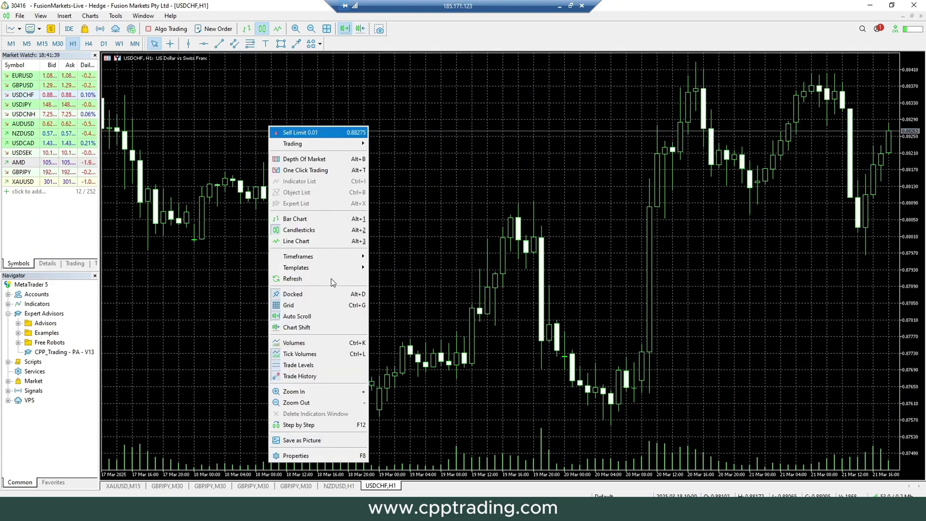
left_click(322, 457)
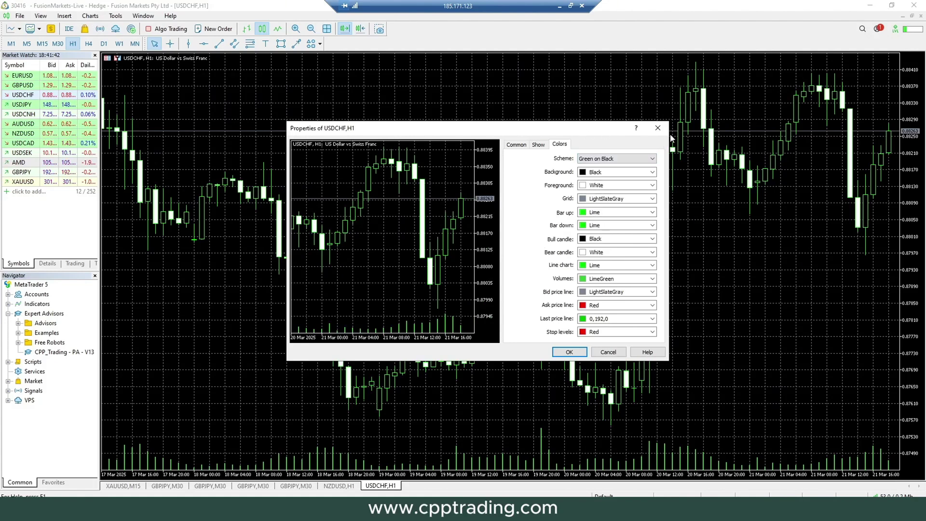
left_click(657, 128)
Load the CPP_Color_on_black template onto the USDCHF chart.
left_click(94, 16)
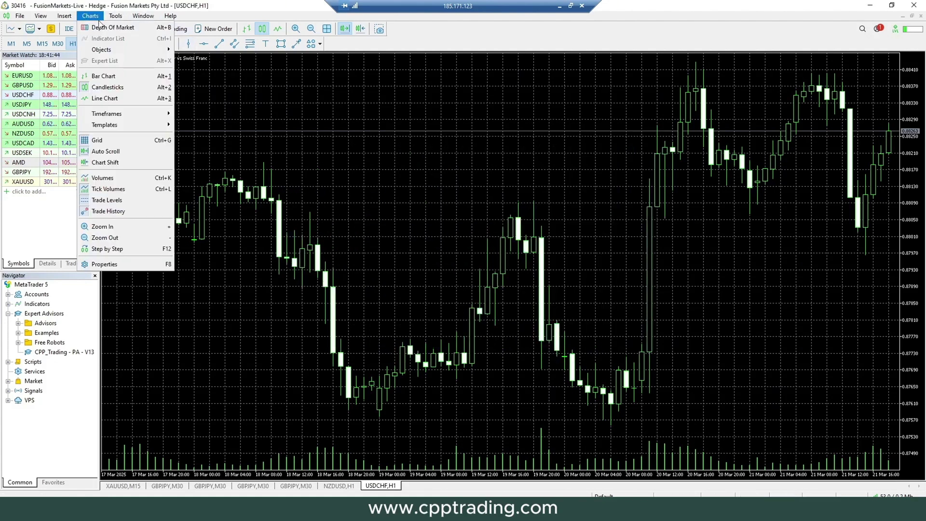
mouse_move(152, 126)
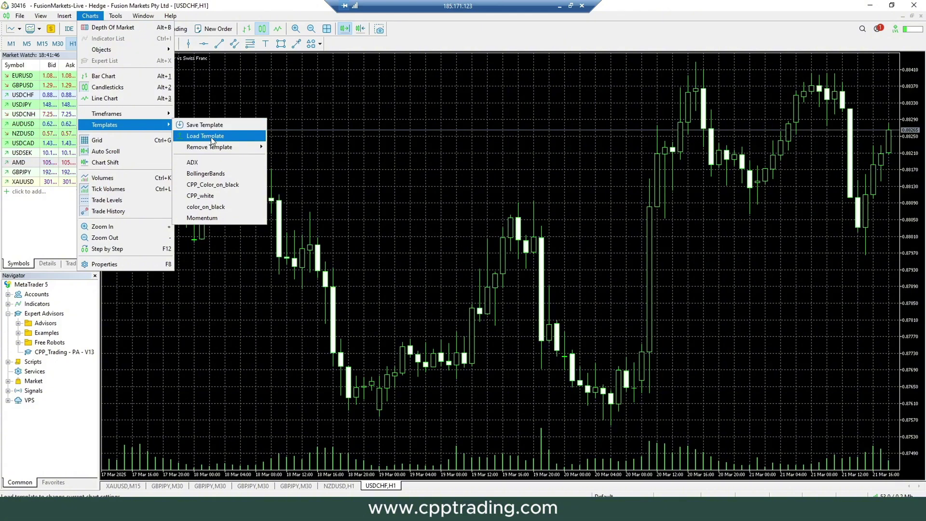
left_click(205, 136)
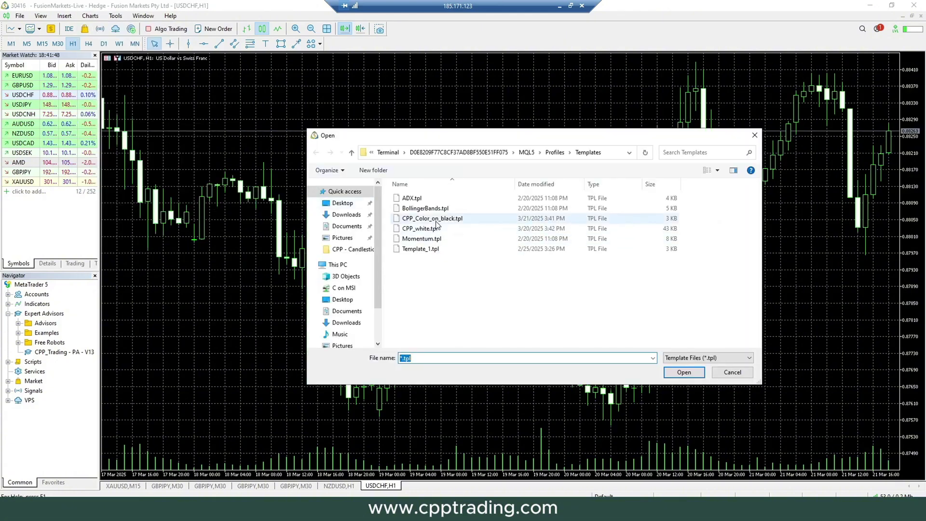
left_click(435, 221)
left_click(690, 369)
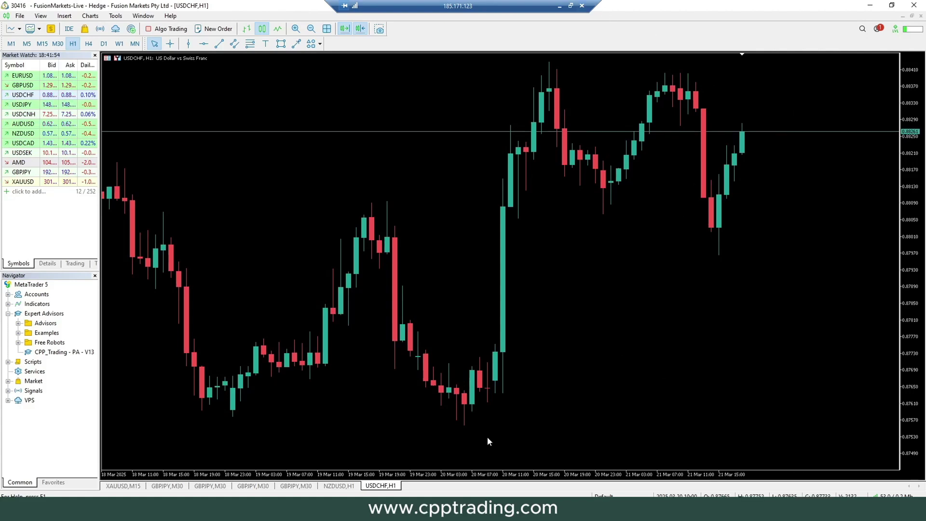
Save the grey GBPJPY M30 chart as template CPP_black_and_white, then show the white chart.
left_click(302, 486)
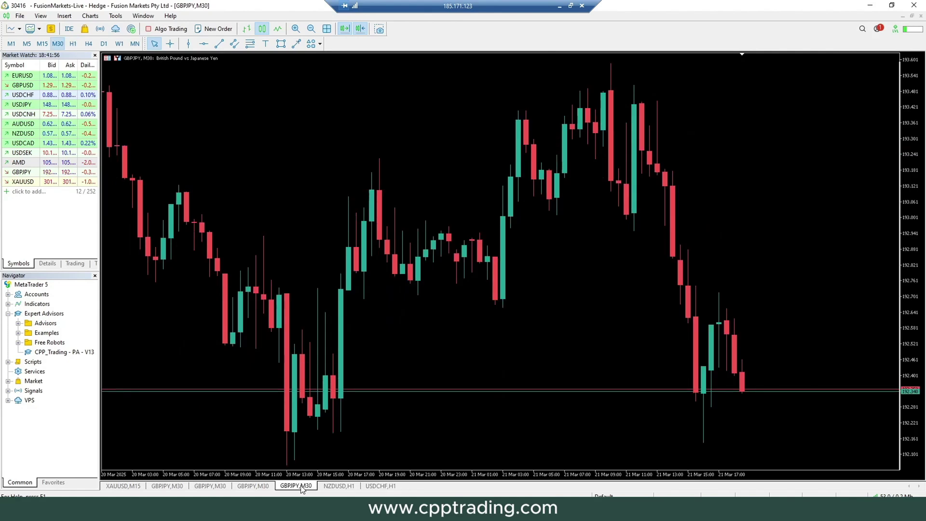
left_click(260, 486)
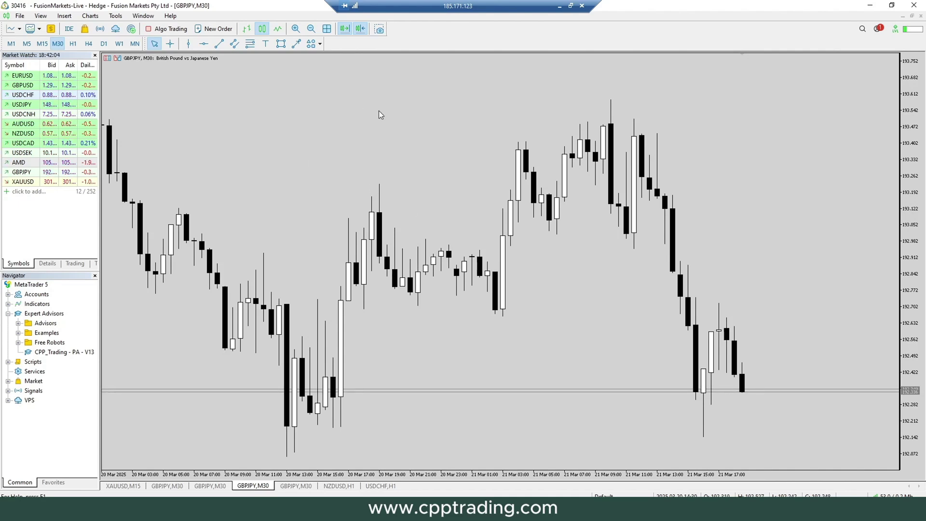
left_click(90, 16)
mouse_move(159, 125)
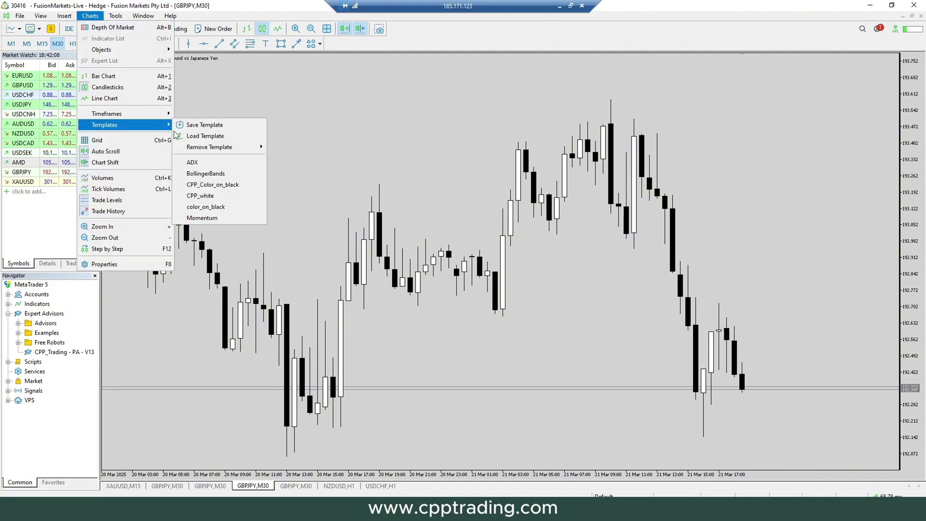
left_click(210, 126)
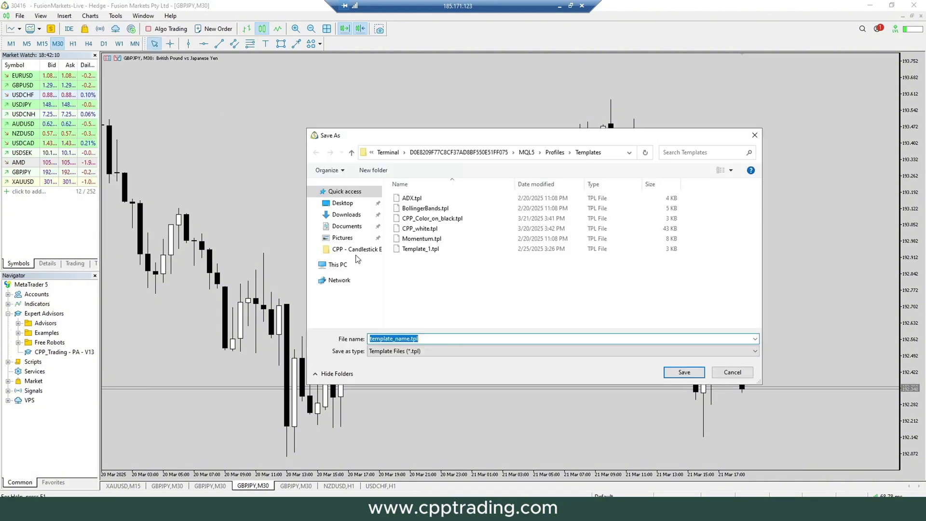
left_click_drag(410, 338, 370, 339)
key("BackSpace")
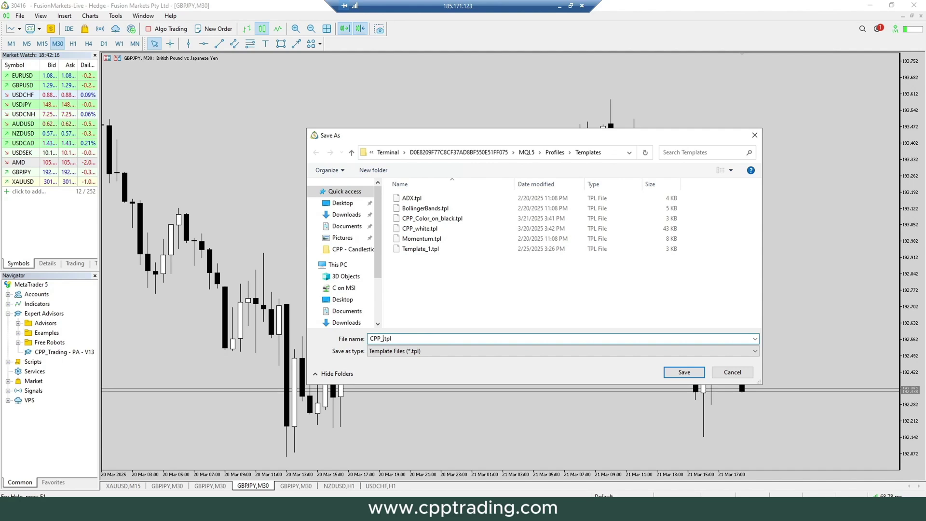
type("CPP_black_and_white")
left_click(684, 371)
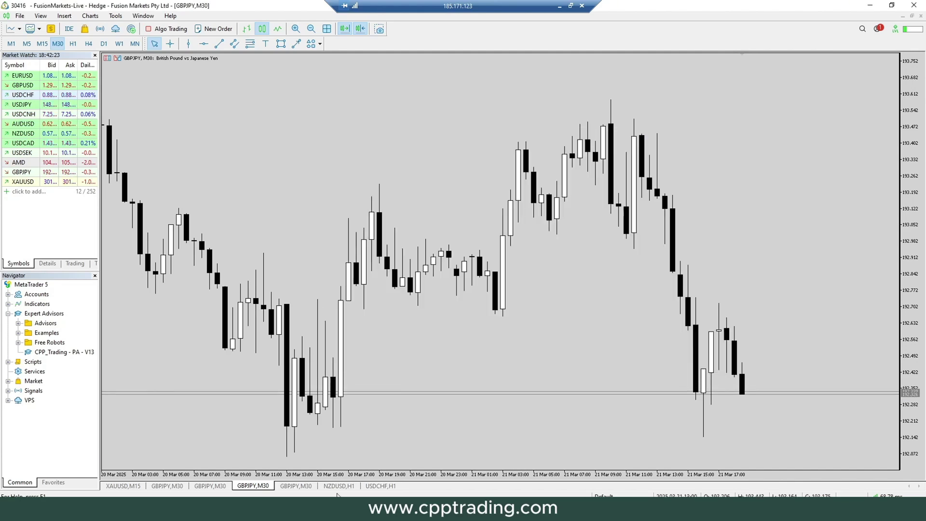
left_click(218, 486)
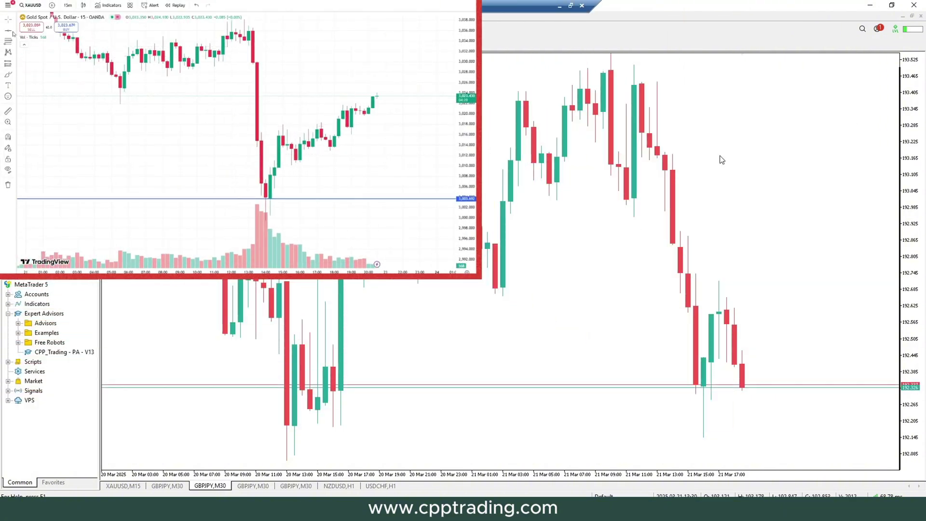
Compress the price scale and place horizontal lines at 192.286 and near 193.009.
left_click_drag(921, 149, 630, 353)
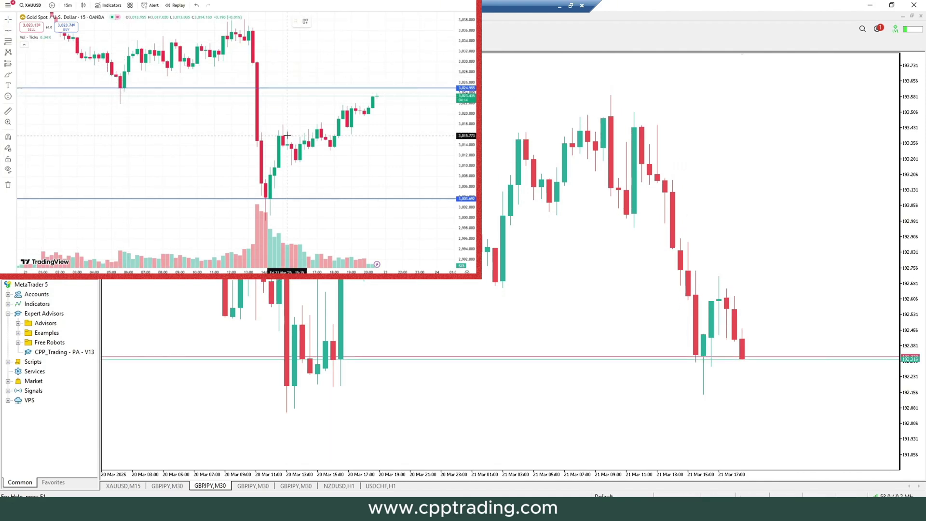
left_click(567, 282)
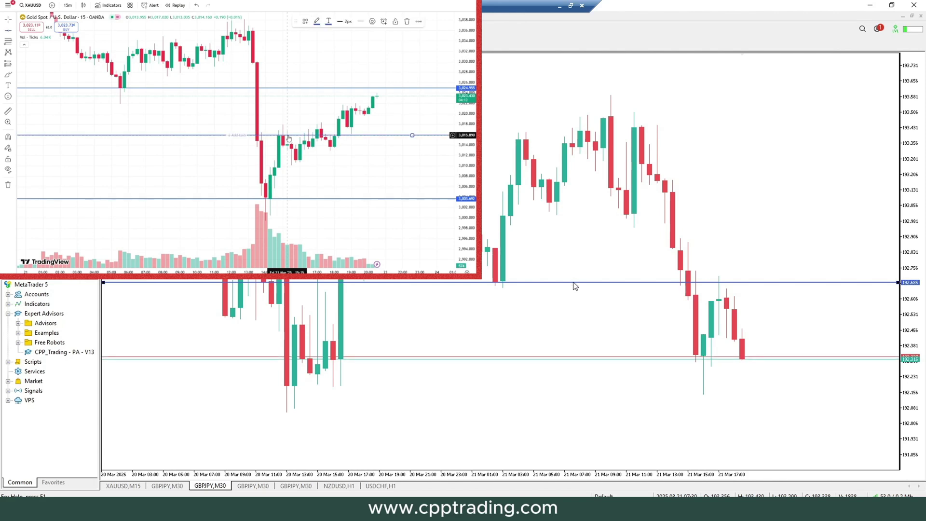
mouse_move(572, 282)
left_mouse_down()
mouse_move(571, 365)
mouse_move(579, 293)
left_mouse_up()
left_click(502, 214)
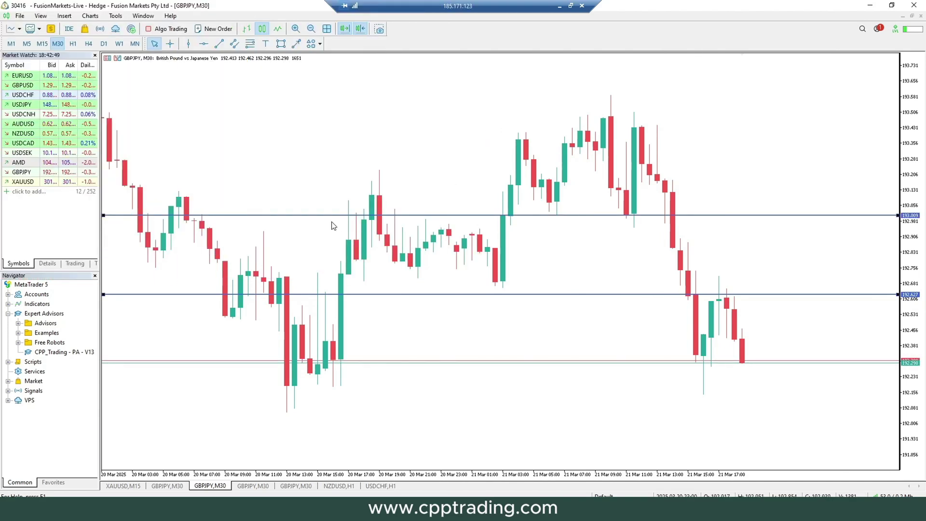
Cycle through the black-and-white and black GBPJPY charts back to the white one.
left_click(252, 486)
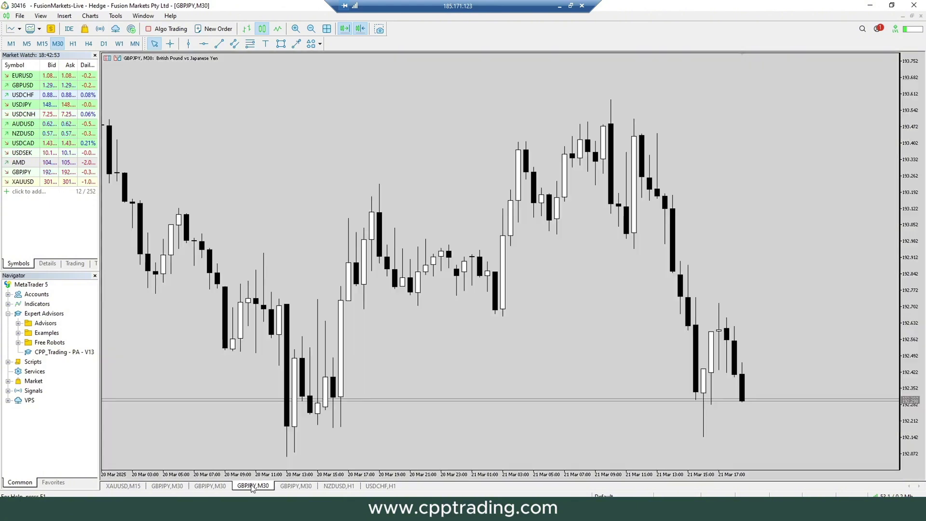
left_click(287, 487)
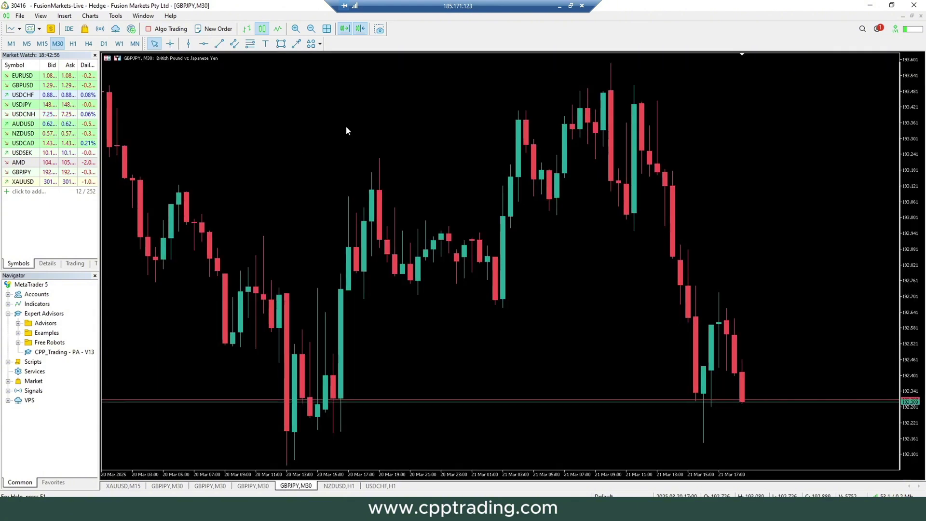
left_click(201, 487)
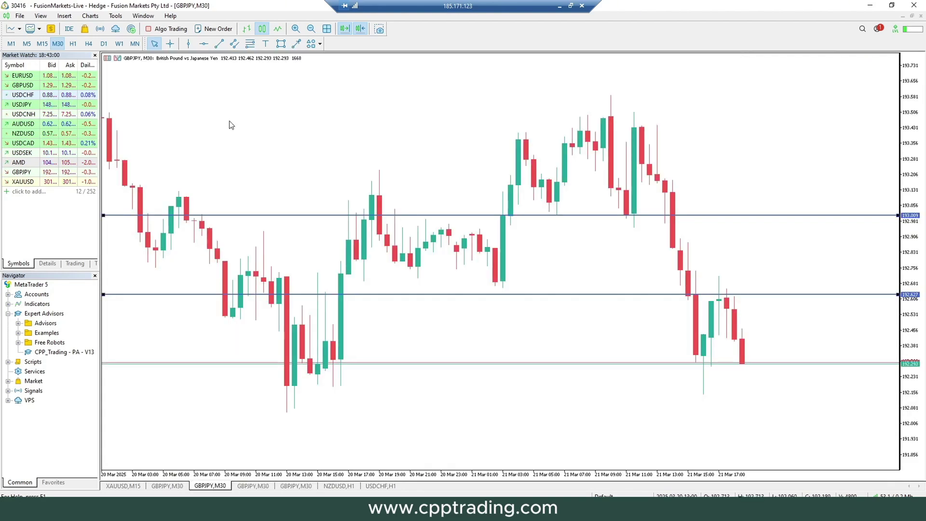
Save the white GBPJPY chart's settings as the template CPP_Color_on_white.tpl.
left_click(90, 16)
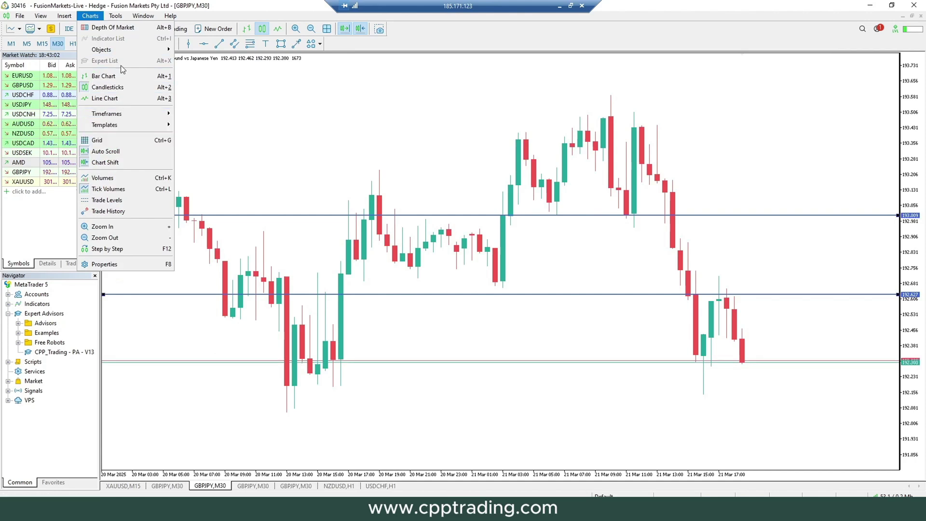
mouse_move(113, 125)
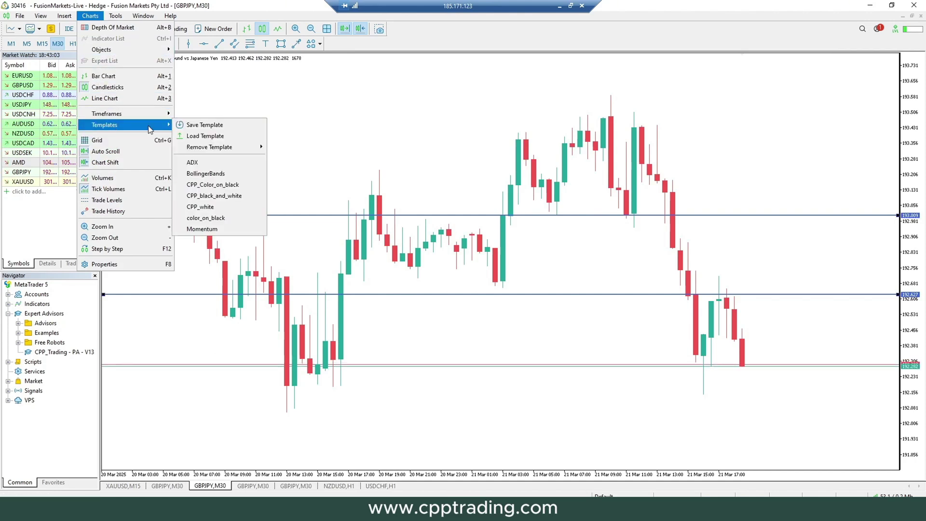
left_click(228, 126)
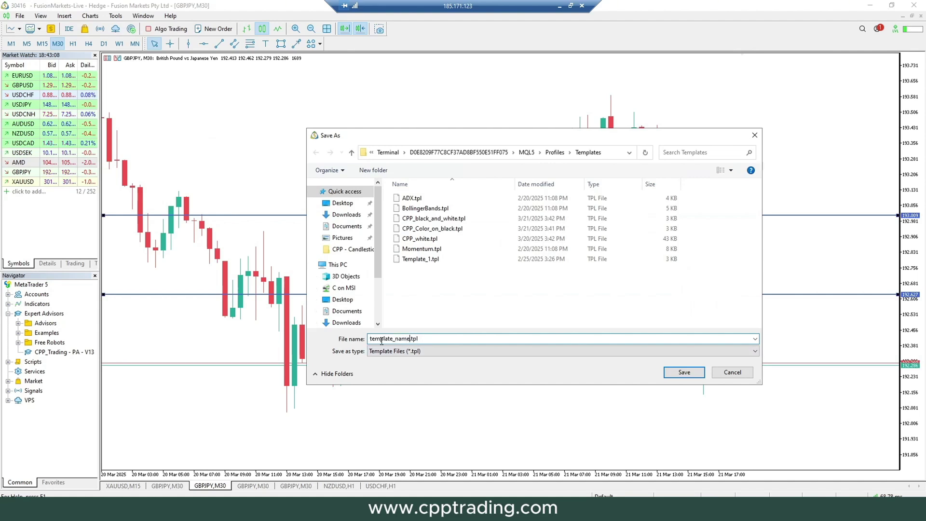
type("CPP_")
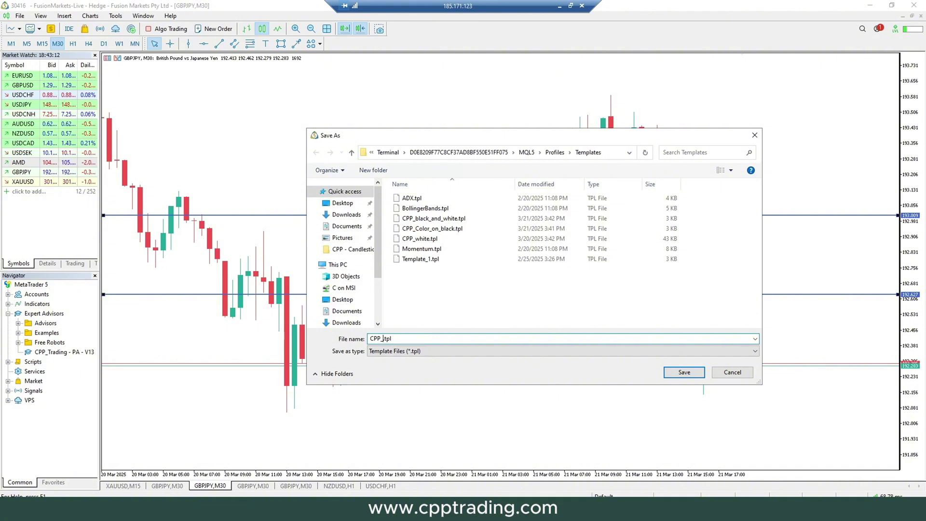
type("Color_o")
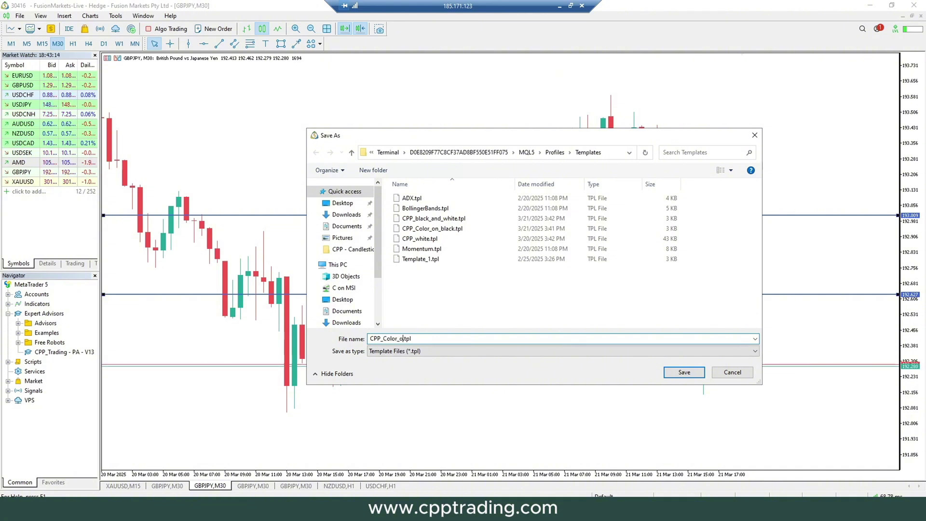
type("n_white")
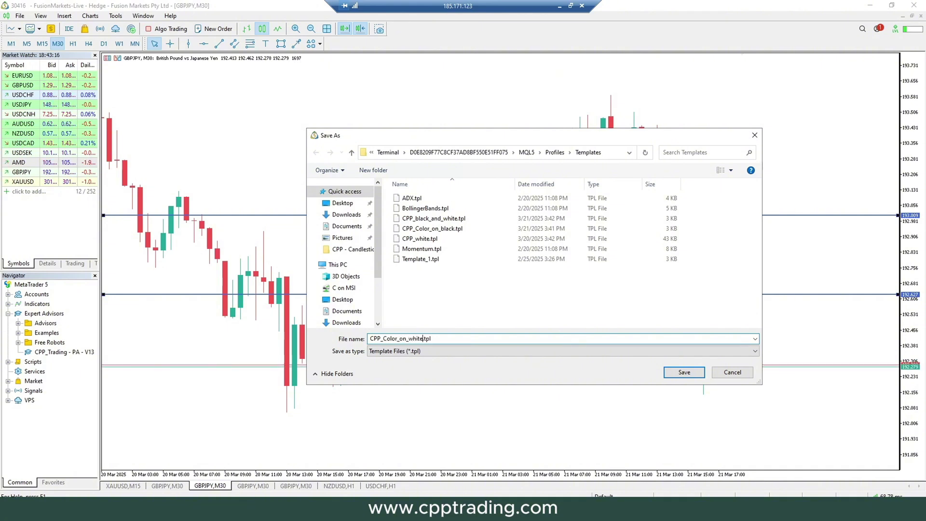
left_click(684, 373)
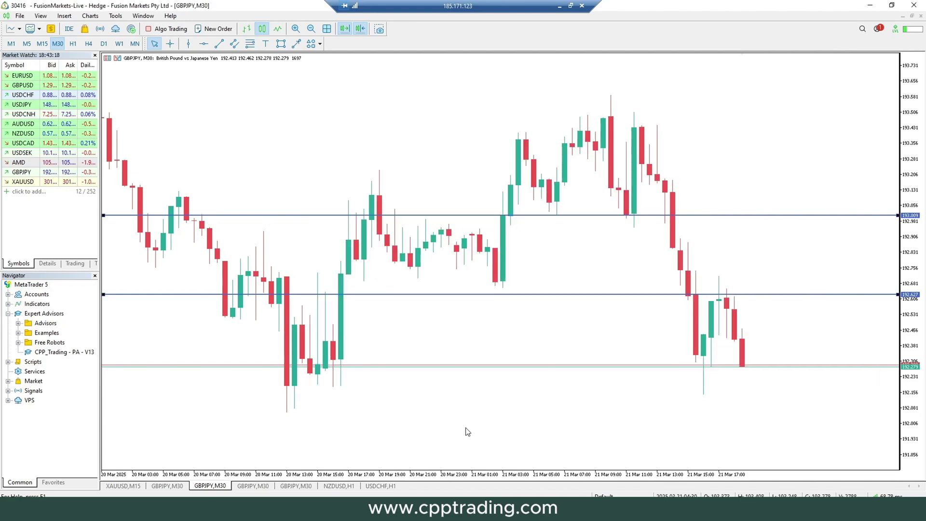
Open a new EURUSD chart from Market Watch and set it to the M15 timeframe.
left_click(389, 486)
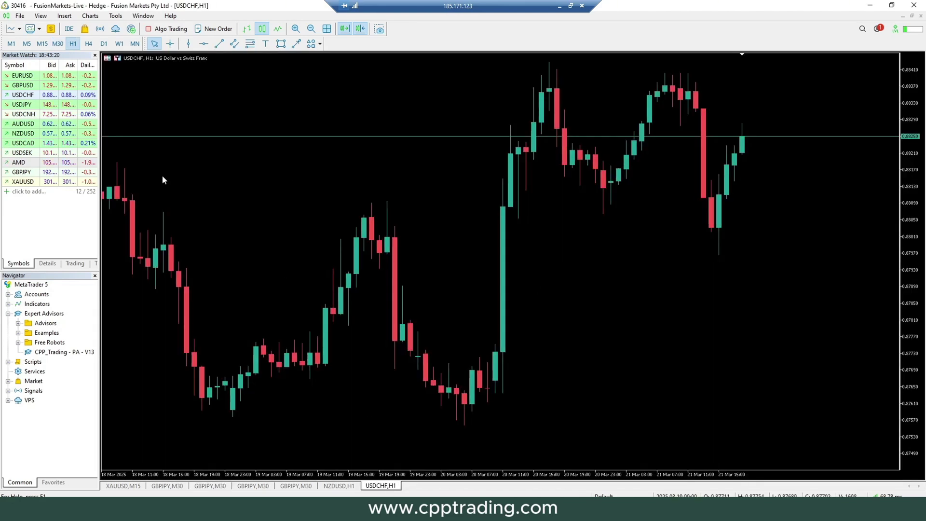
right_click(35, 76)
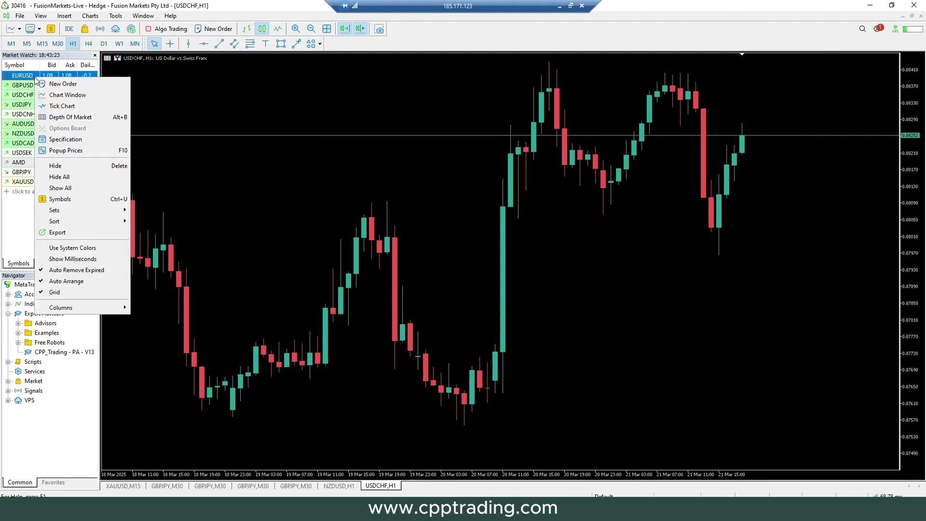
left_click(57, 95)
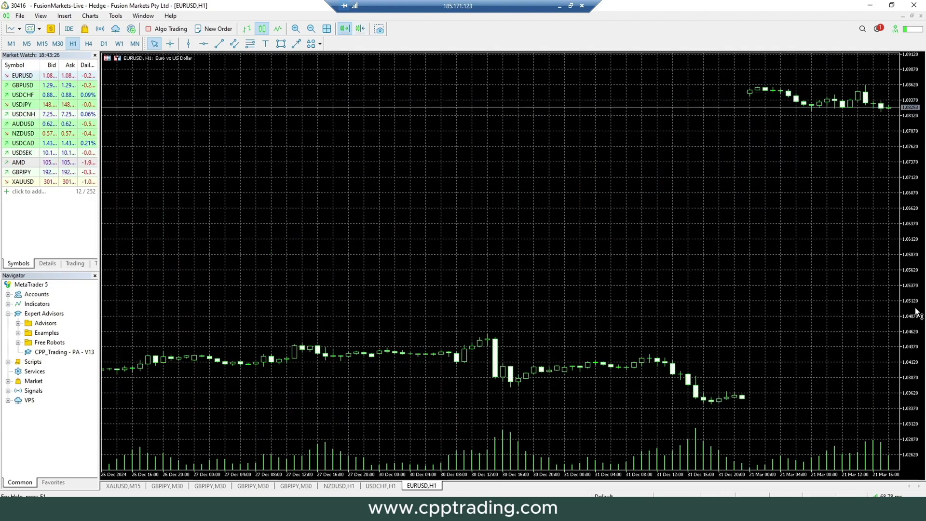
left_click(56, 42)
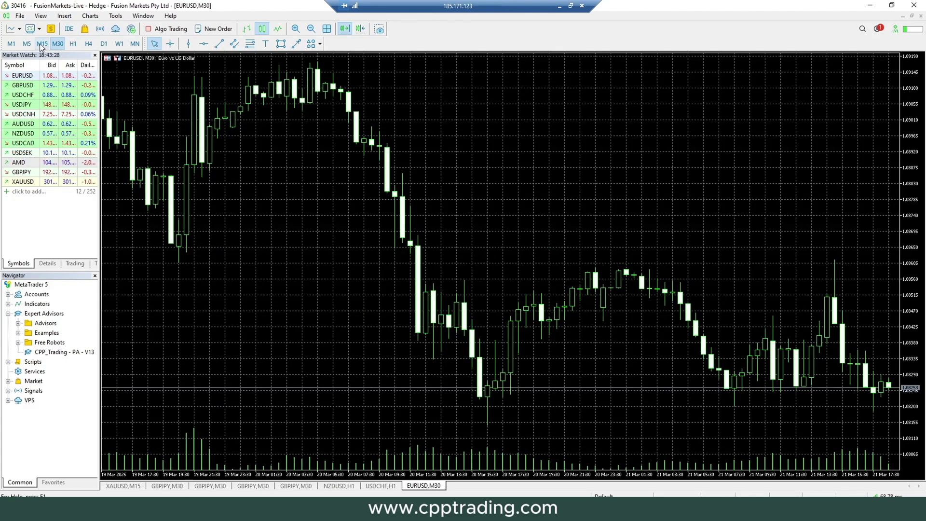
left_click(41, 43)
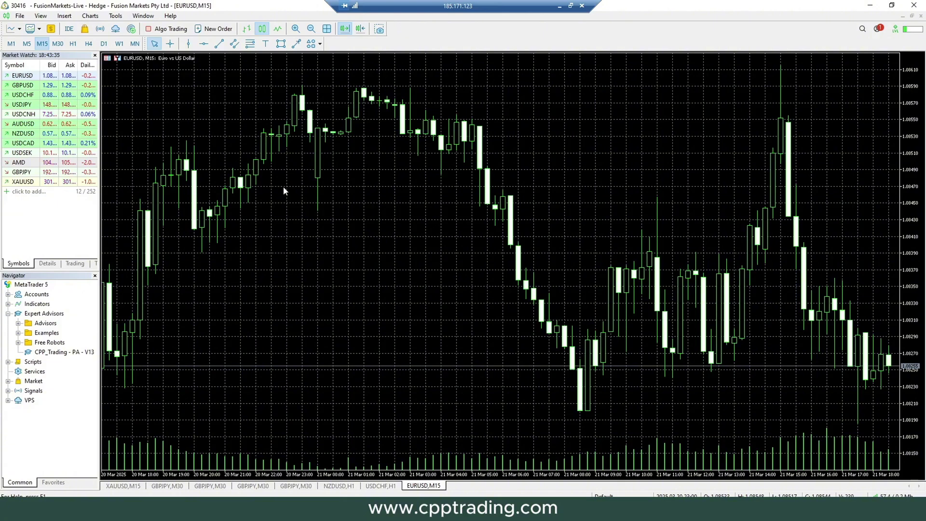
Load the CPP_black_and_white.tpl template onto the EURUSD M15 chart.
left_click(90, 15)
mouse_move(118, 127)
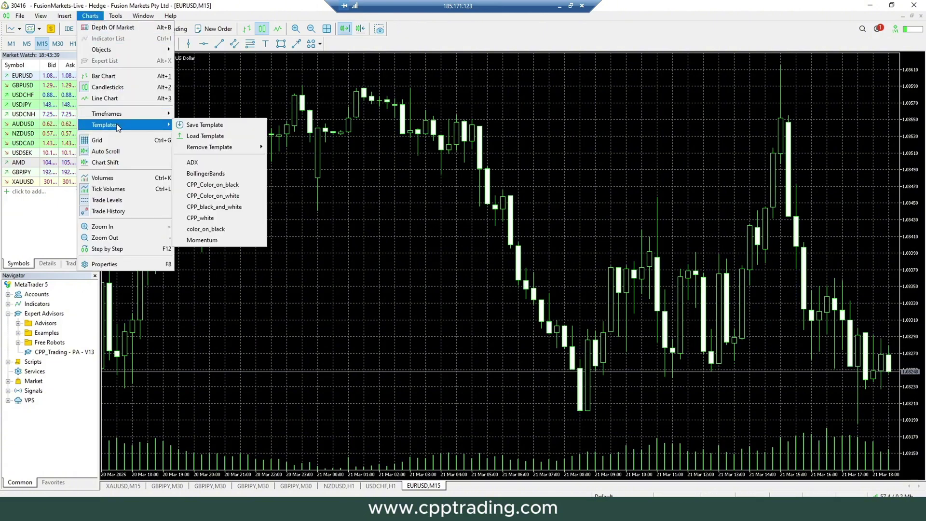
left_click(201, 136)
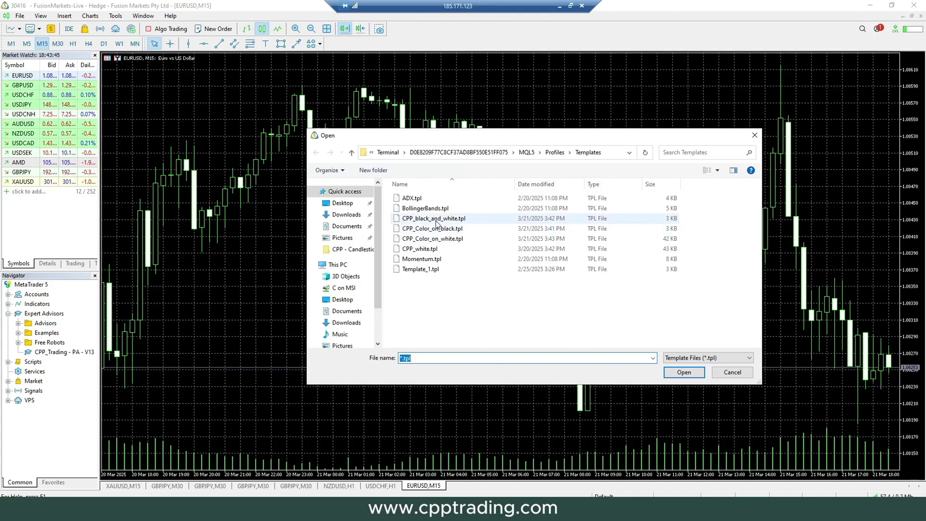
left_click(434, 218)
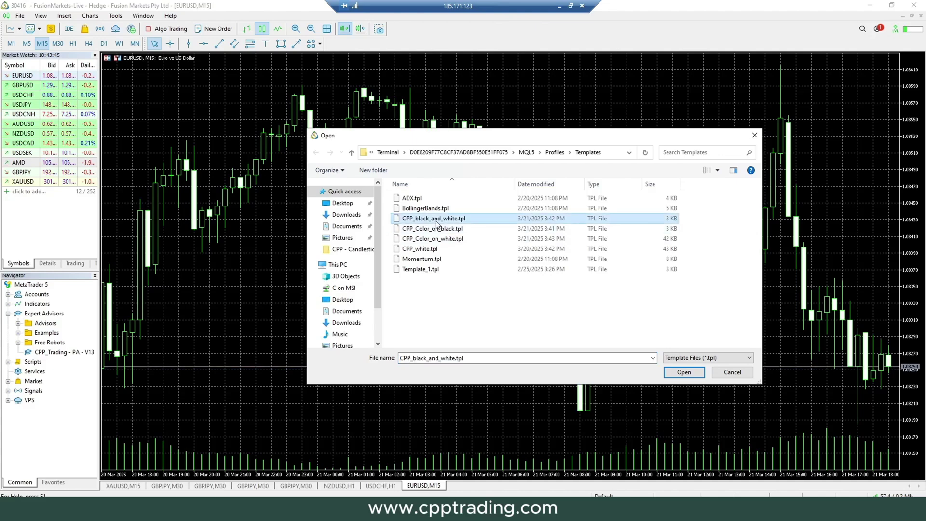
left_click(681, 369)
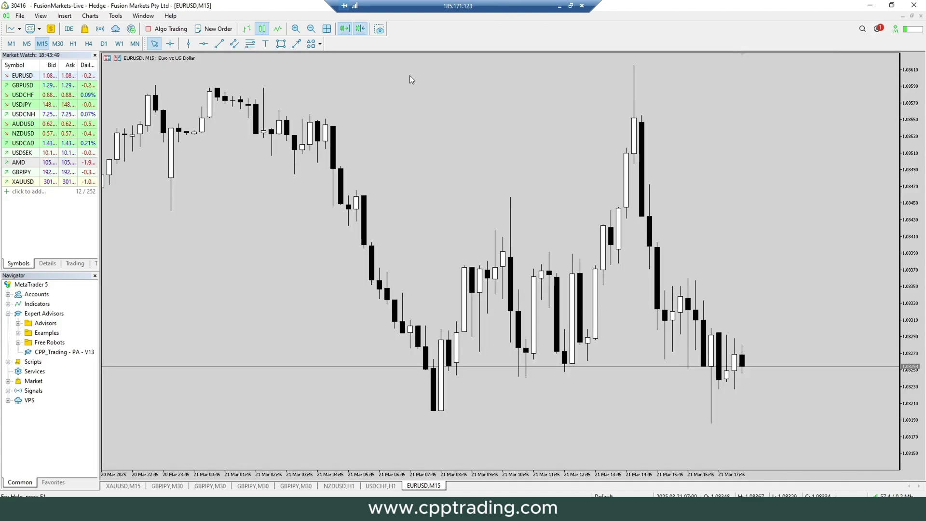
Replace it with the CPP_Color_on_black.tpl template and compress the candles vertically.
left_click(90, 16)
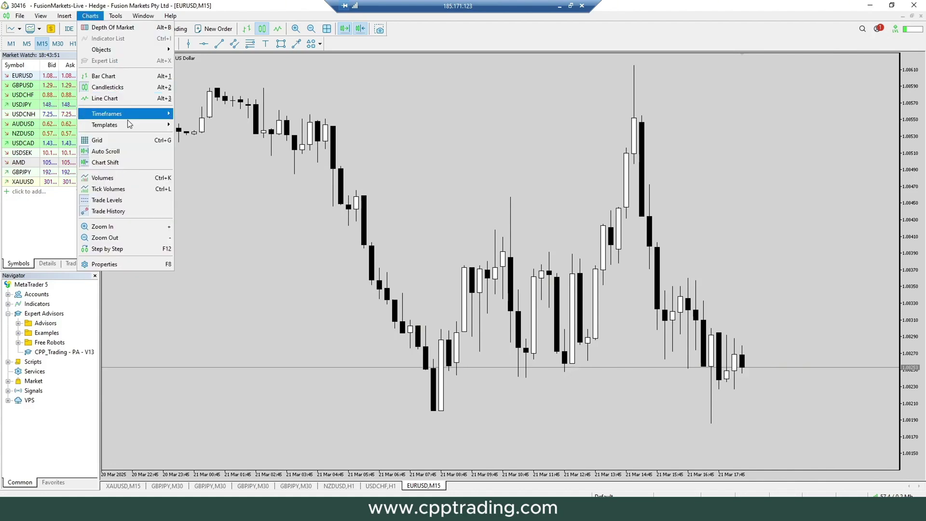
mouse_move(129, 126)
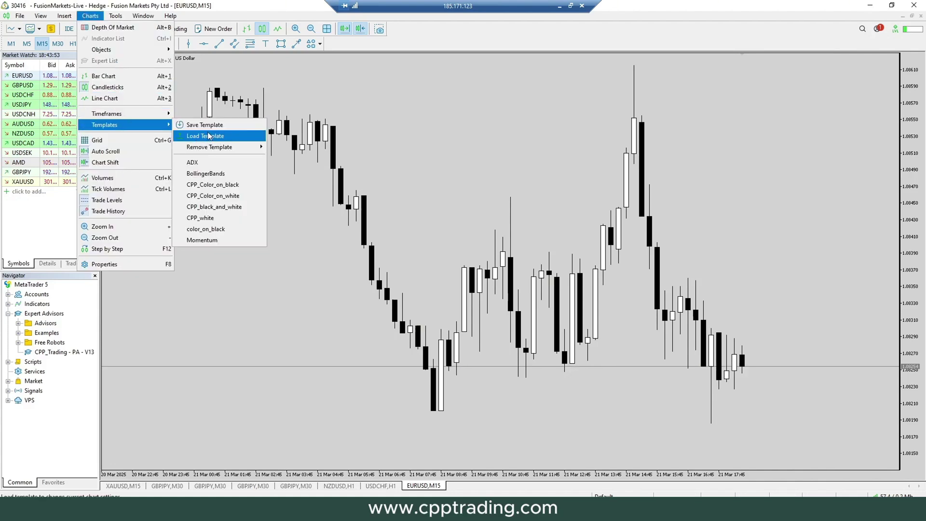
left_click(207, 137)
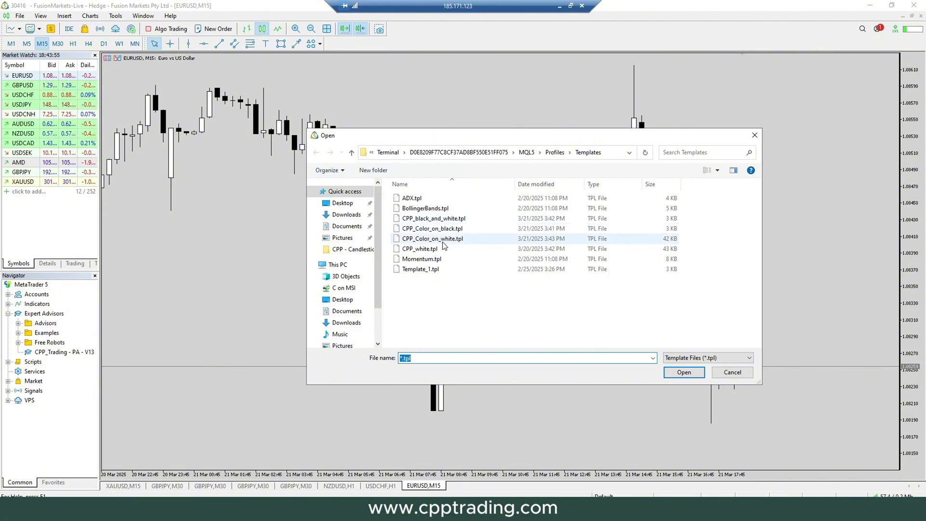
left_click(432, 228)
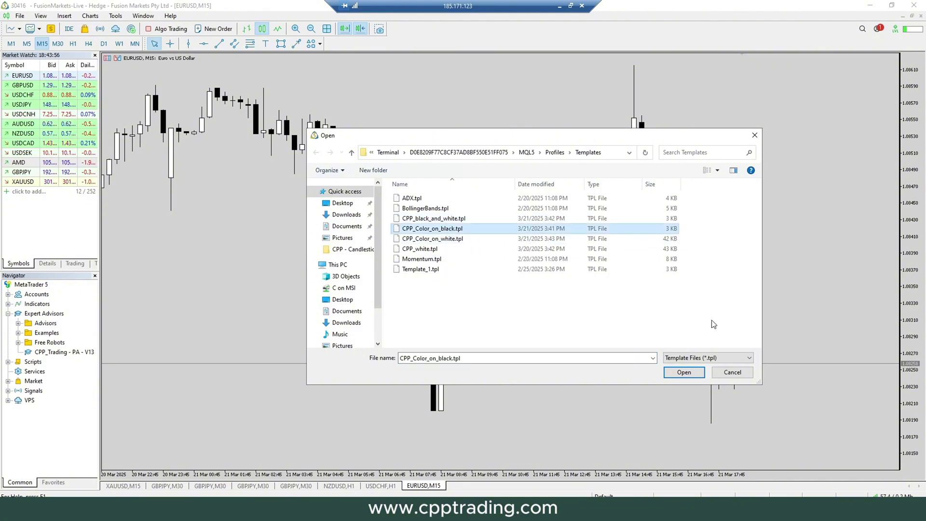
left_click(684, 372)
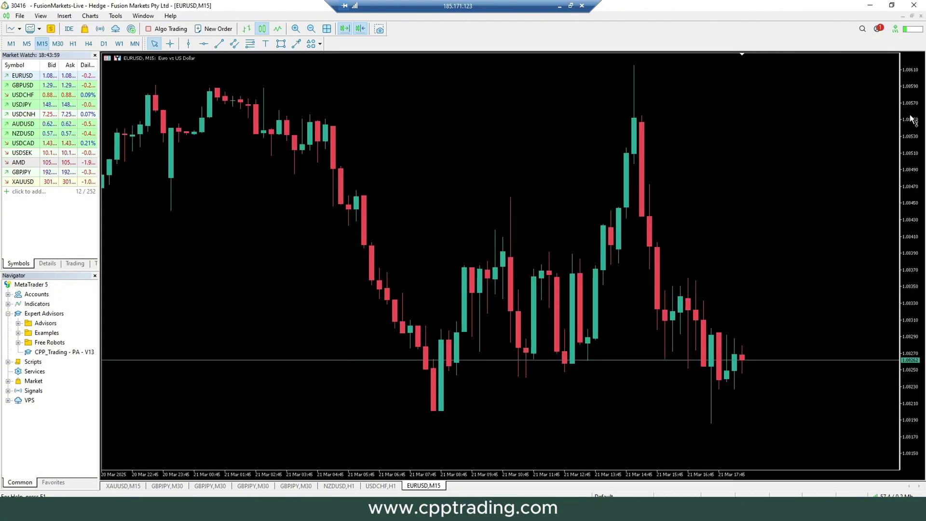
left_click_drag(910, 118, 912, 138)
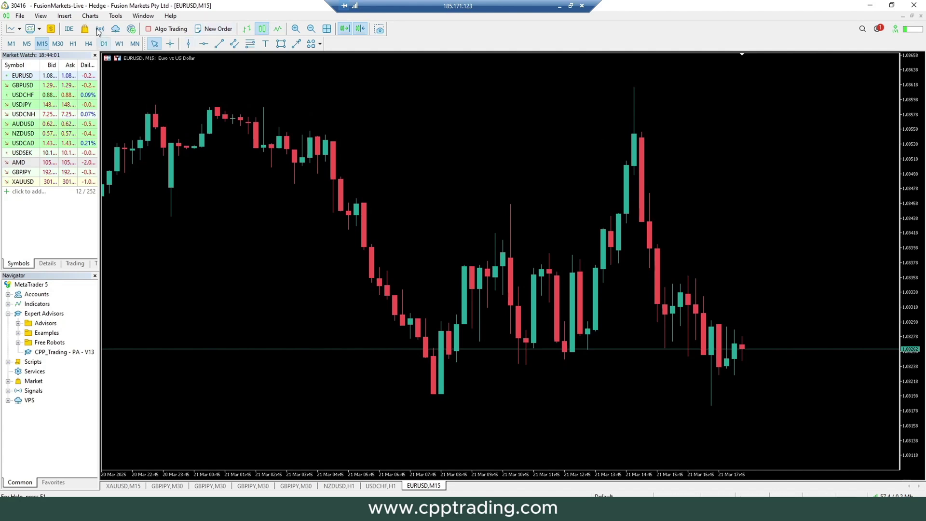
In the EURUSD chart properties, set the grid colour to Magenta and turn the grid on.
right_click(311, 101)
left_click(338, 411)
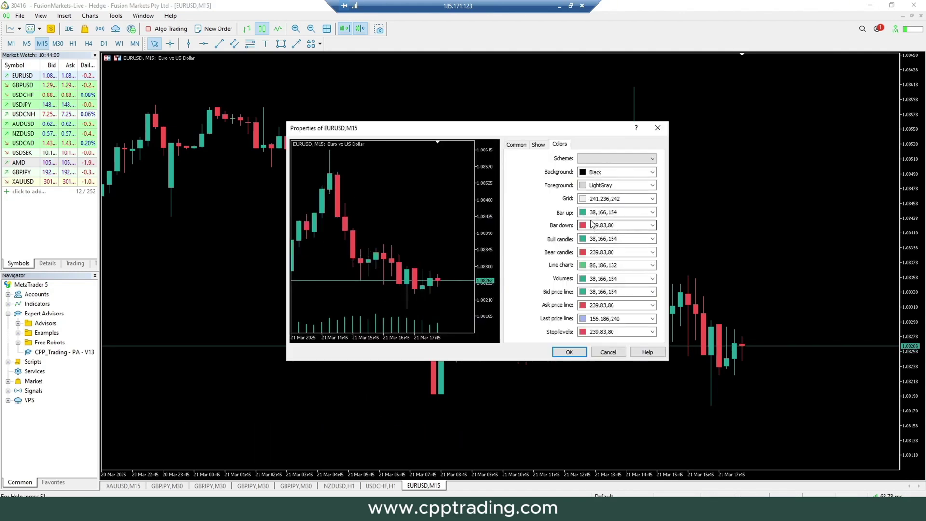
left_click(652, 199)
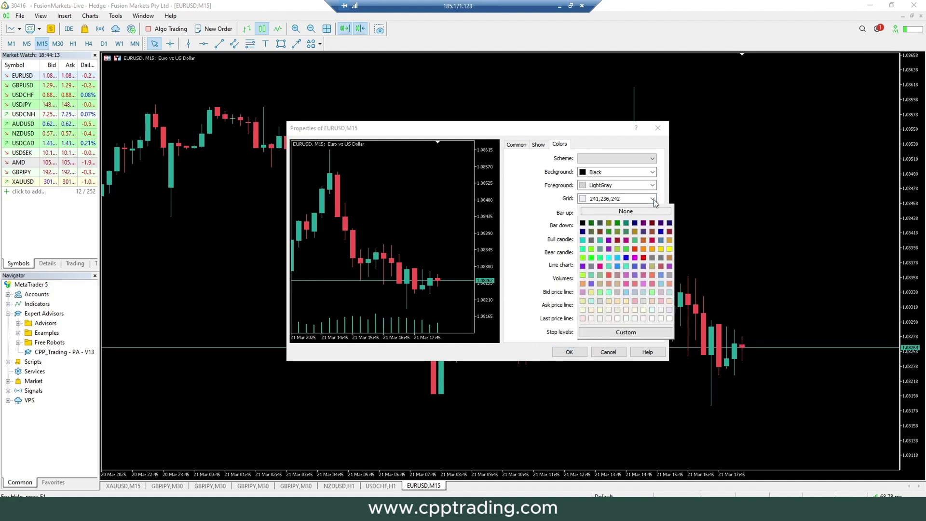
left_click(635, 257)
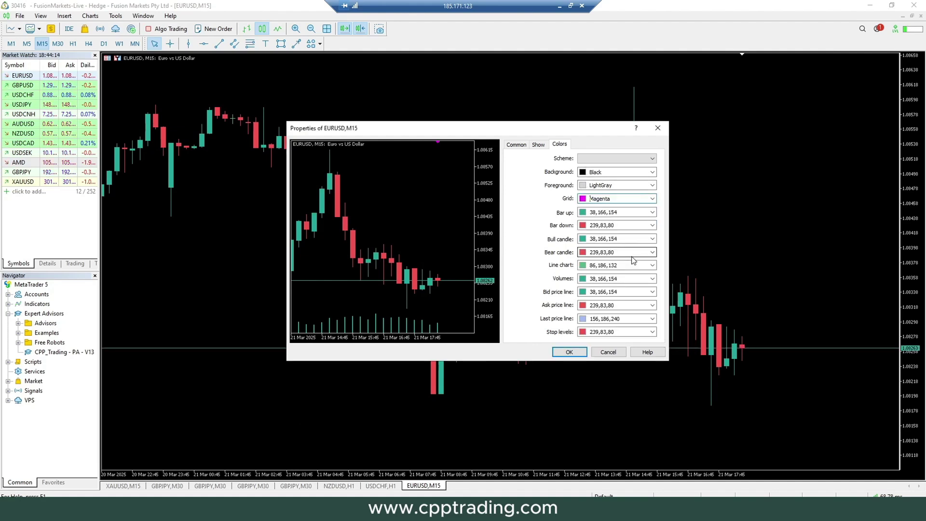
left_click(539, 145)
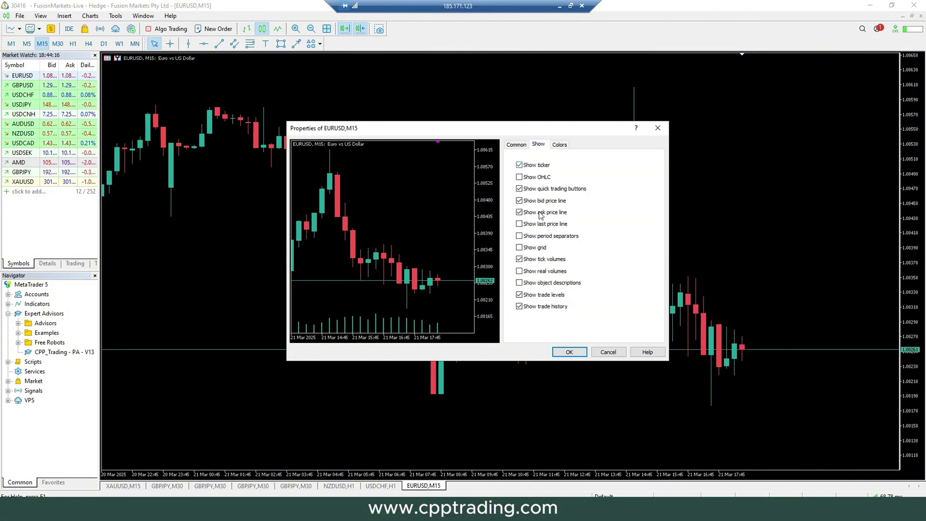
left_click(521, 248)
left_click(554, 350)
Reopen the chart properties and hide the grid again.
right_click(387, 108)
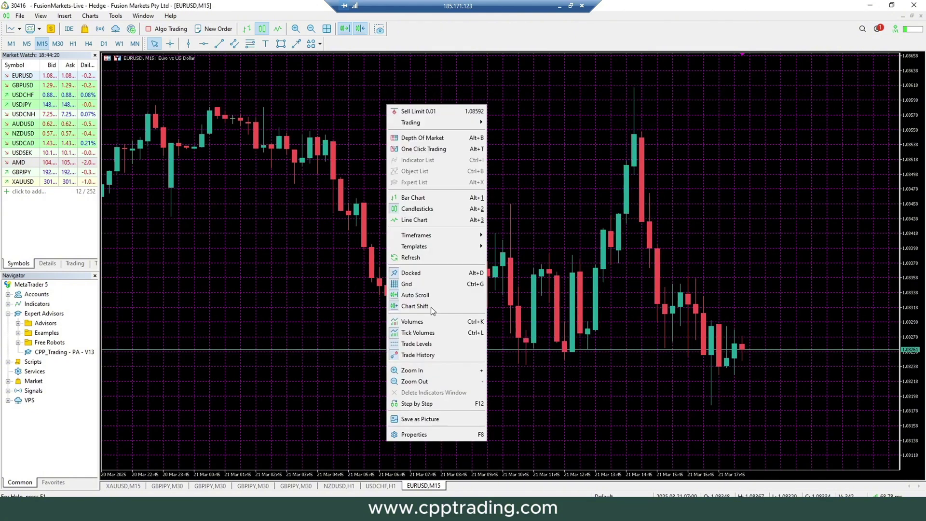
left_click(442, 433)
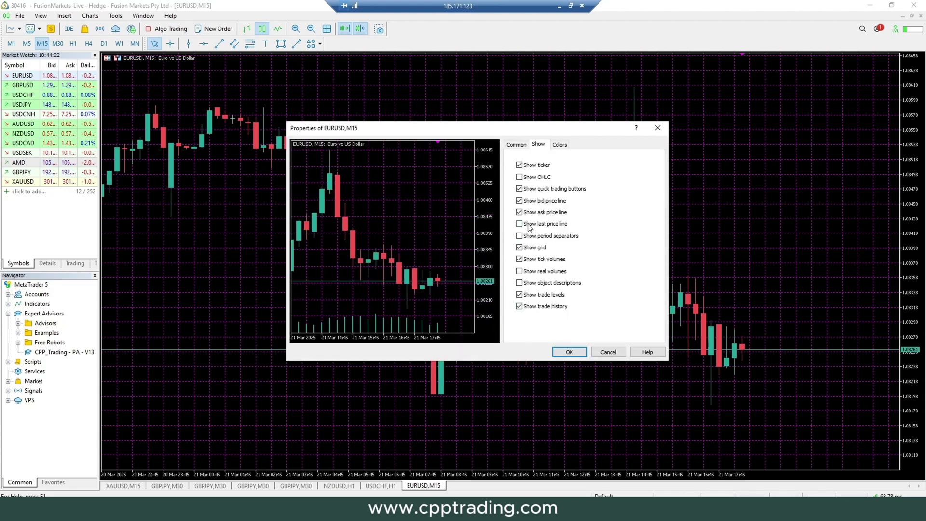
left_click(521, 245)
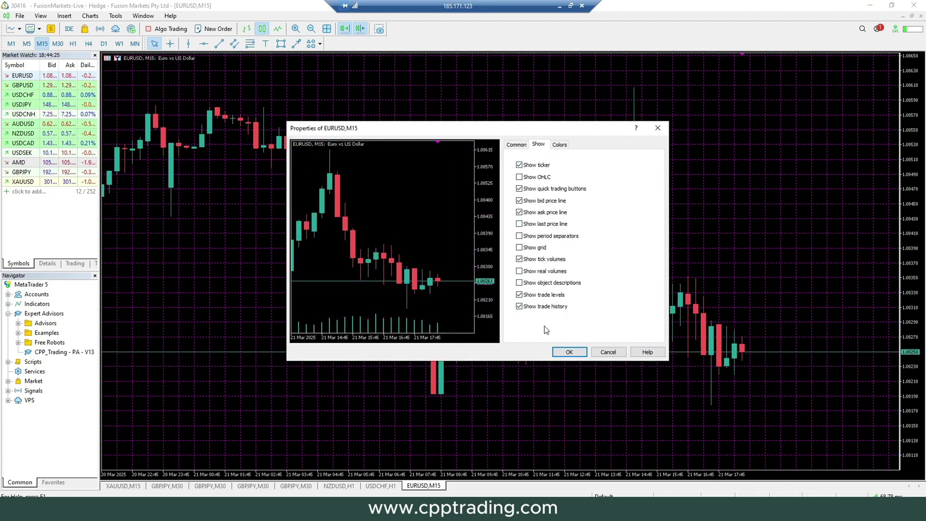
left_click(562, 357)
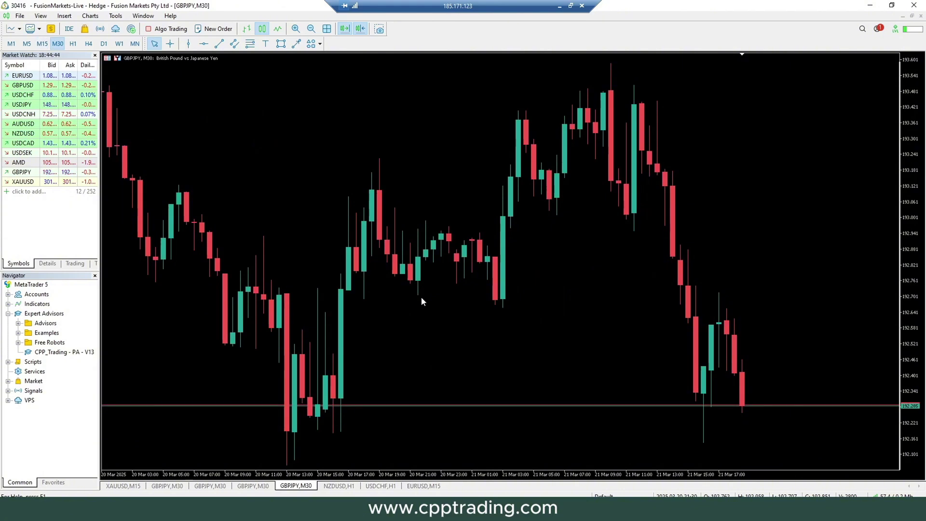
Switch from the black-and-white GBPJPY M30 chart to the colour-on-white GBPJPY M30 chart.
left_click(252, 485)
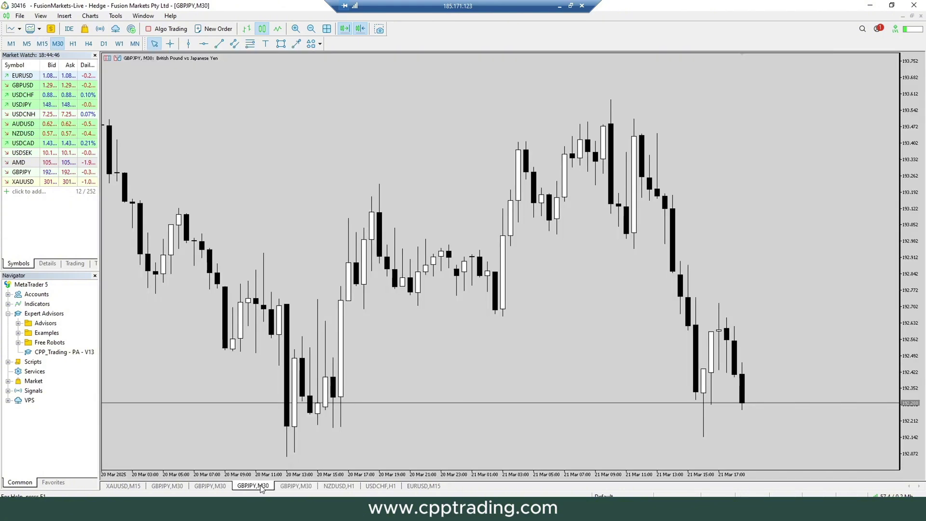
left_click(210, 486)
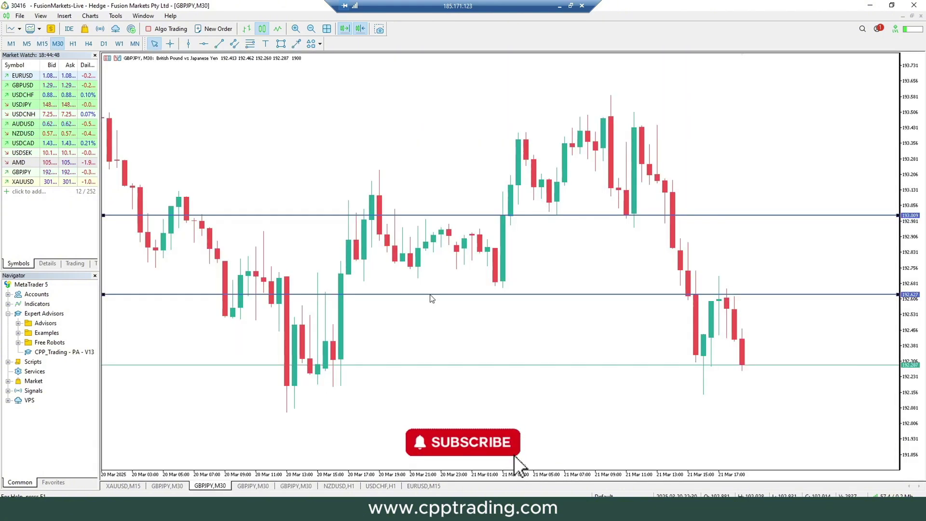